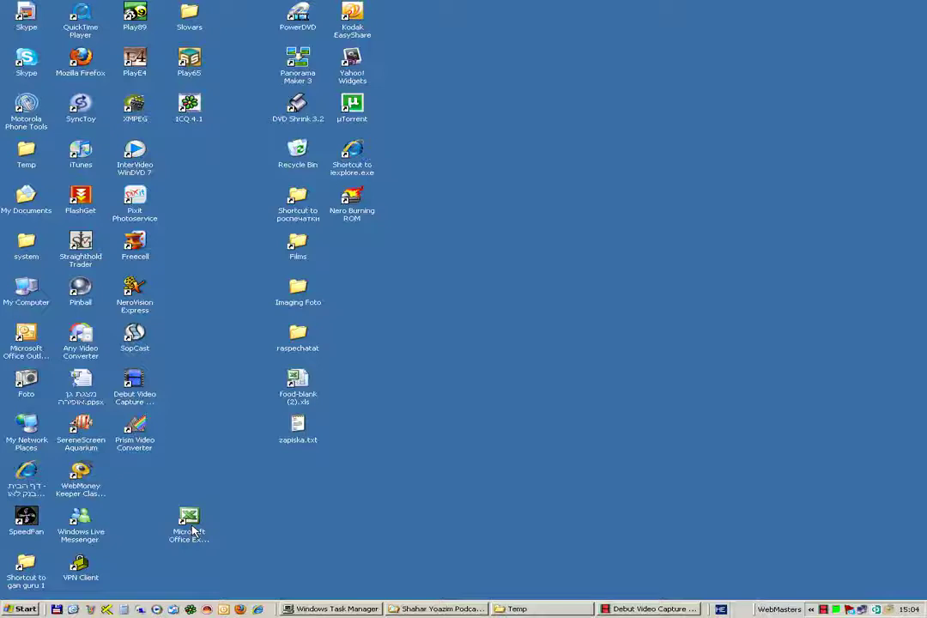
- Launch Excel 2003 from its desktop shortcut to get a blank Book1 workbook
{"action": "left_click", "coordinate": [189, 523]}
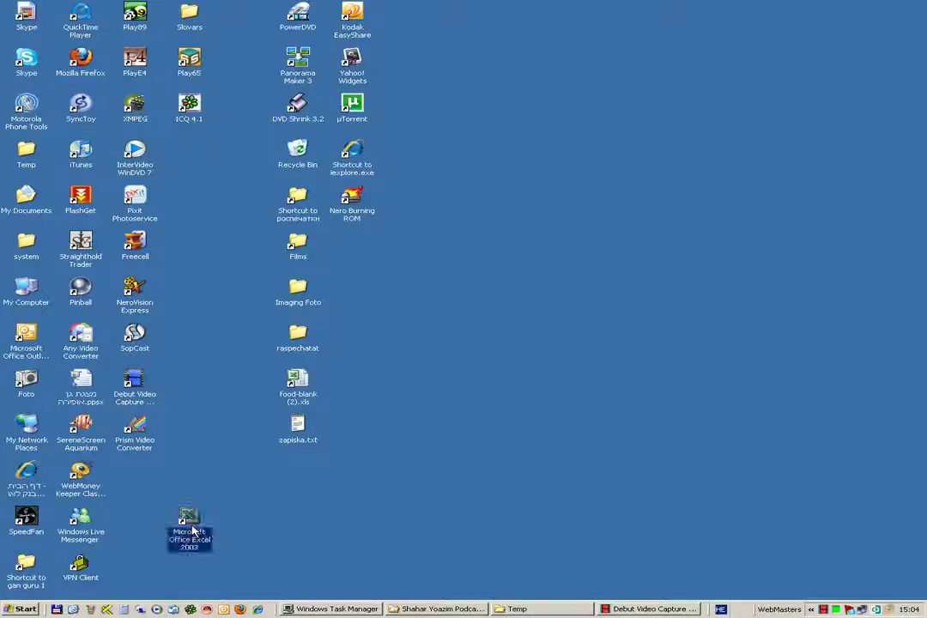
{"action": "double_click", "coordinate": [190, 525]}
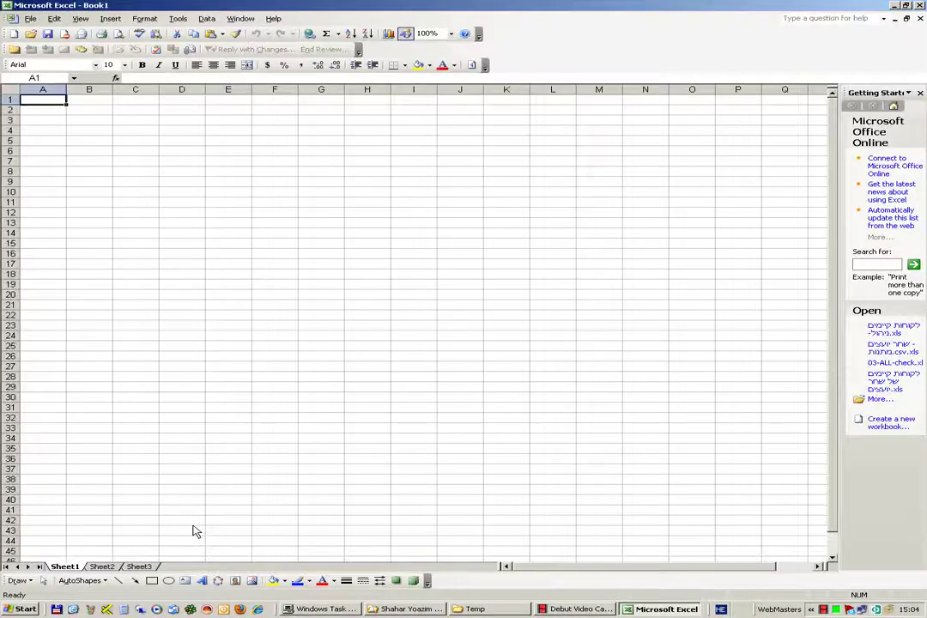
- Close the Getting Started pane and switch Sheet1 to right-to-left layout
{"action": "left_click", "coordinate": [920, 93]}
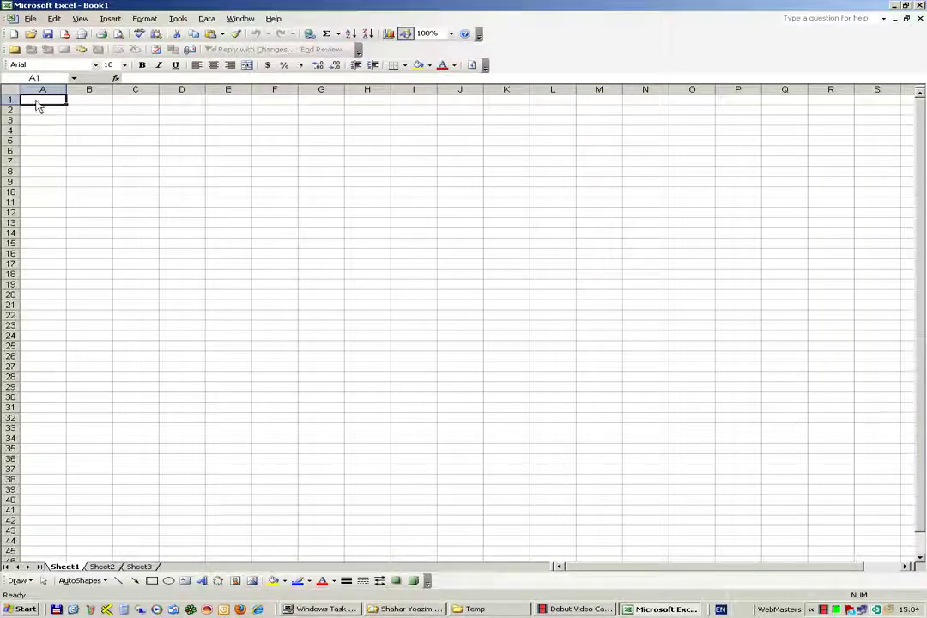
{"action": "left_click", "coordinate": [472, 65]}
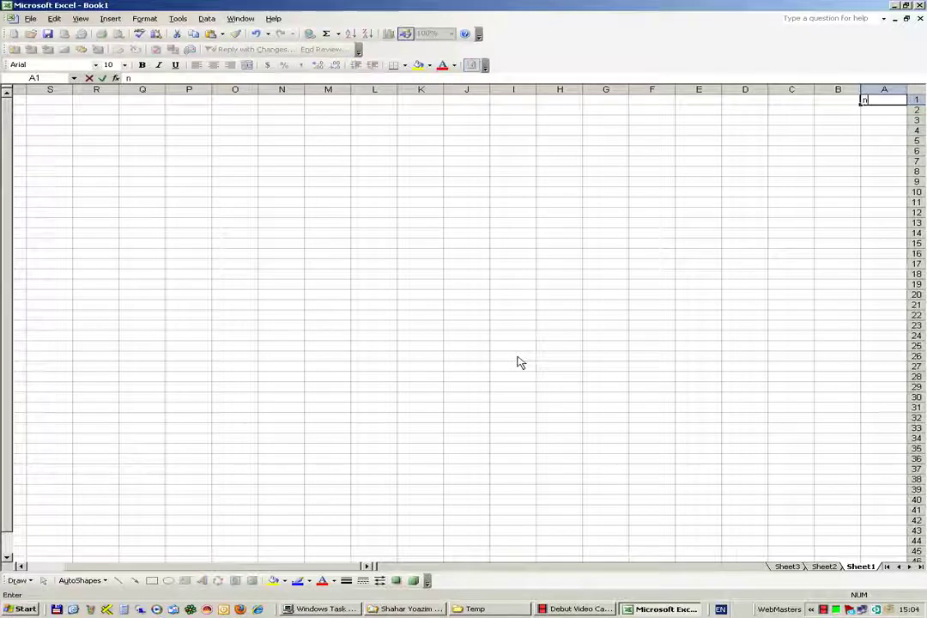
- Enter headers מספר, שם, שם משפחה, ישוב, כתובת and דוא"ל across A1–F1
{"action": "type", "text": "מן"}
{"action": "type", "text": "פר"}
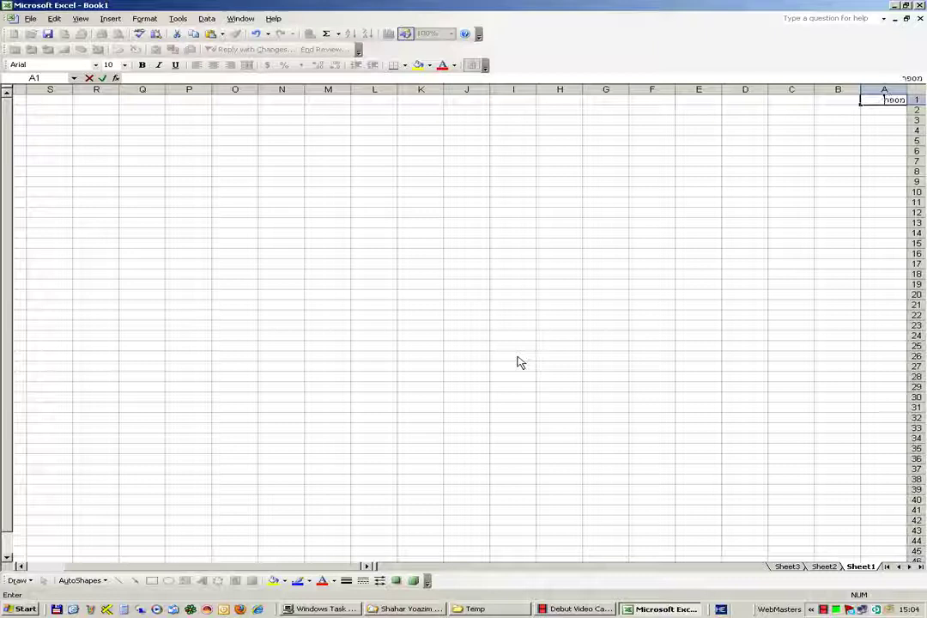
{"action": "key", "text": "Tab"}
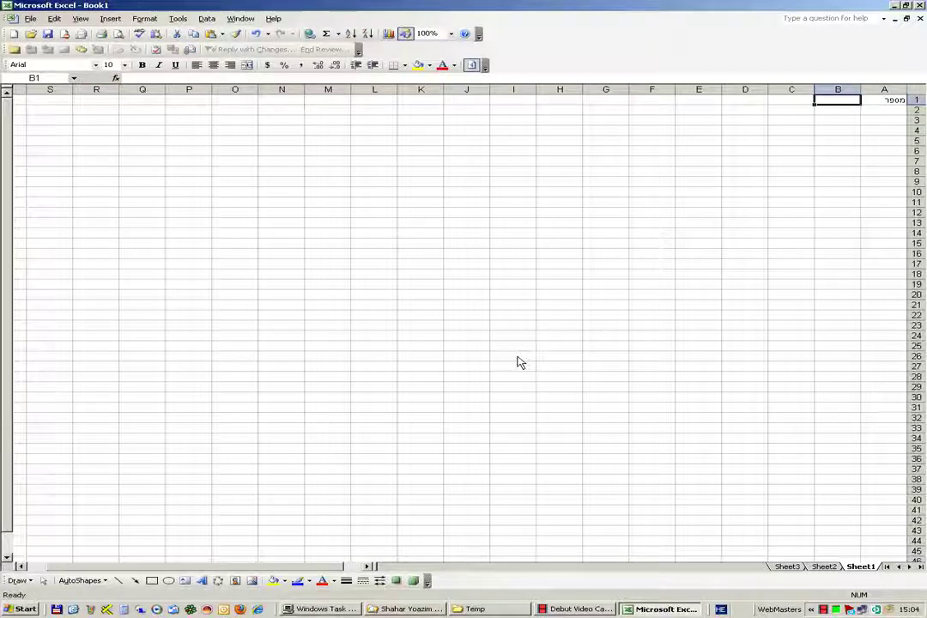
{"action": "type", "text": "שם"}
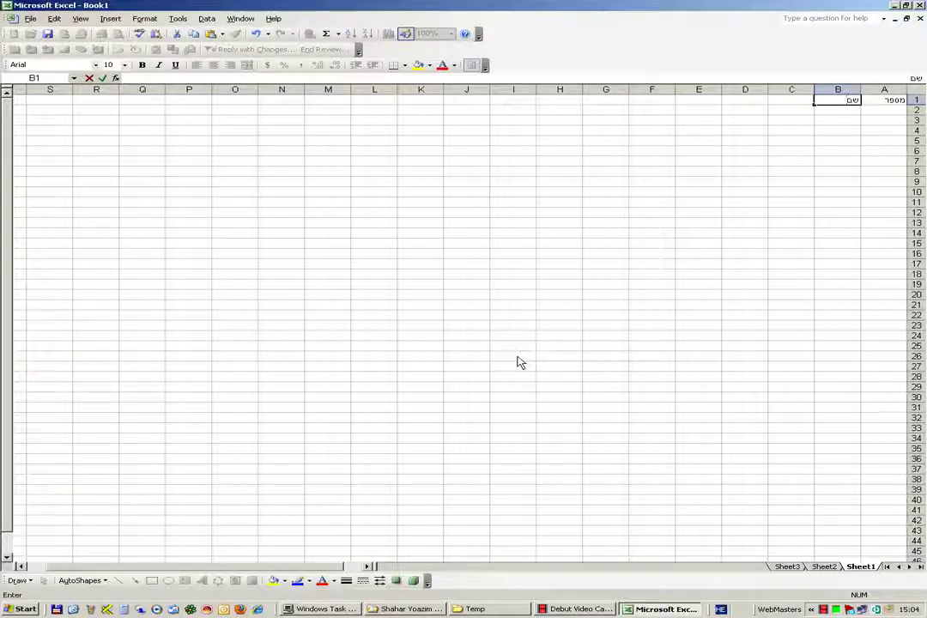
{"action": "key", "text": "Tab"}
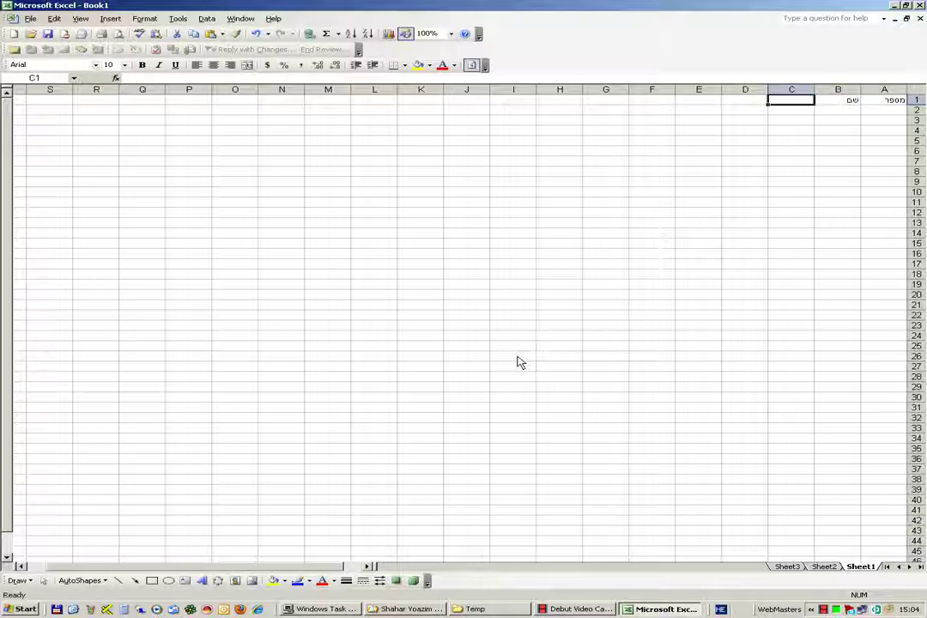
{"action": "type", "text": "שם"}
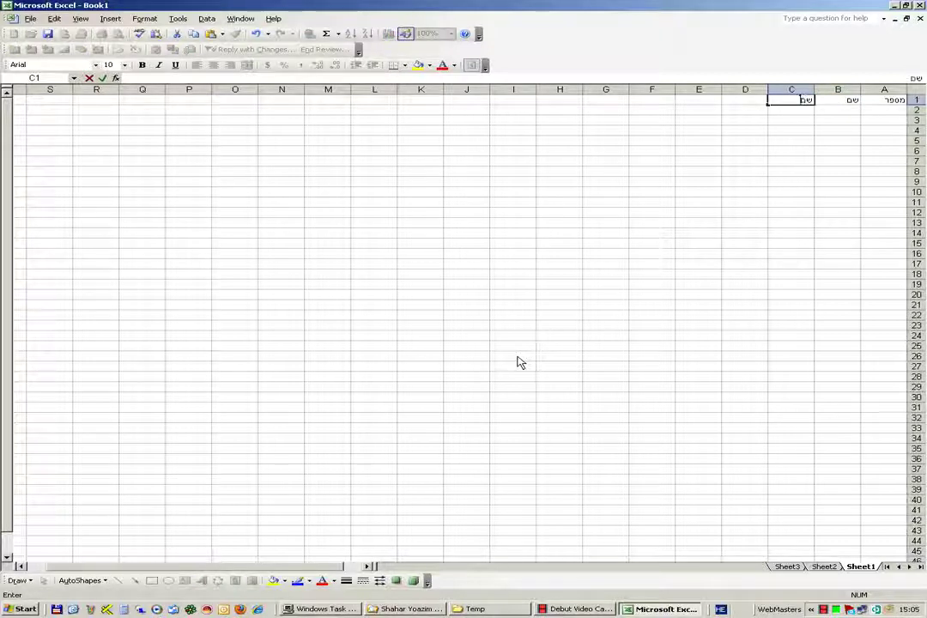
{"action": "type", "text": " משפחה"}
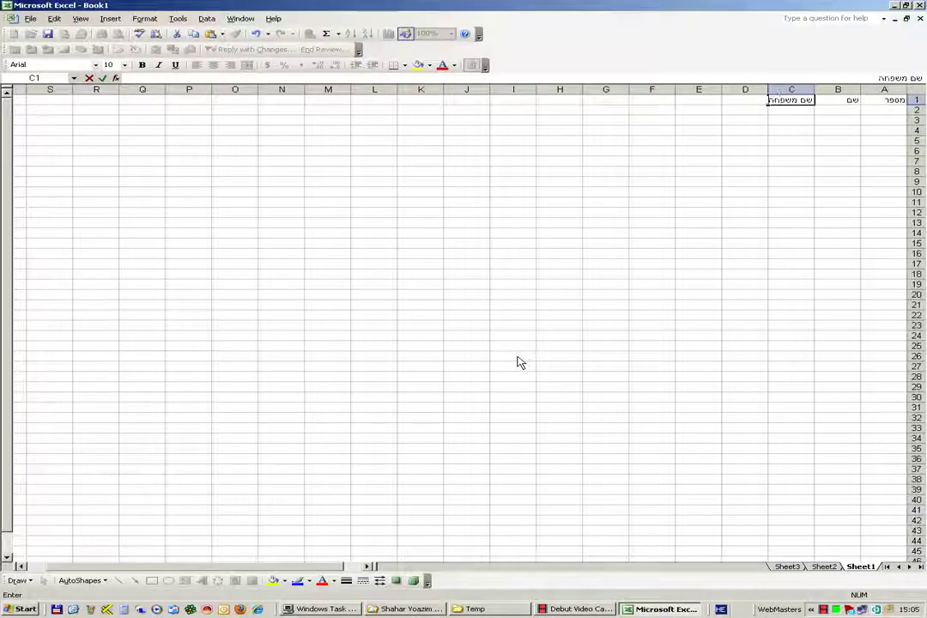
{"action": "key", "text": "Tab"}
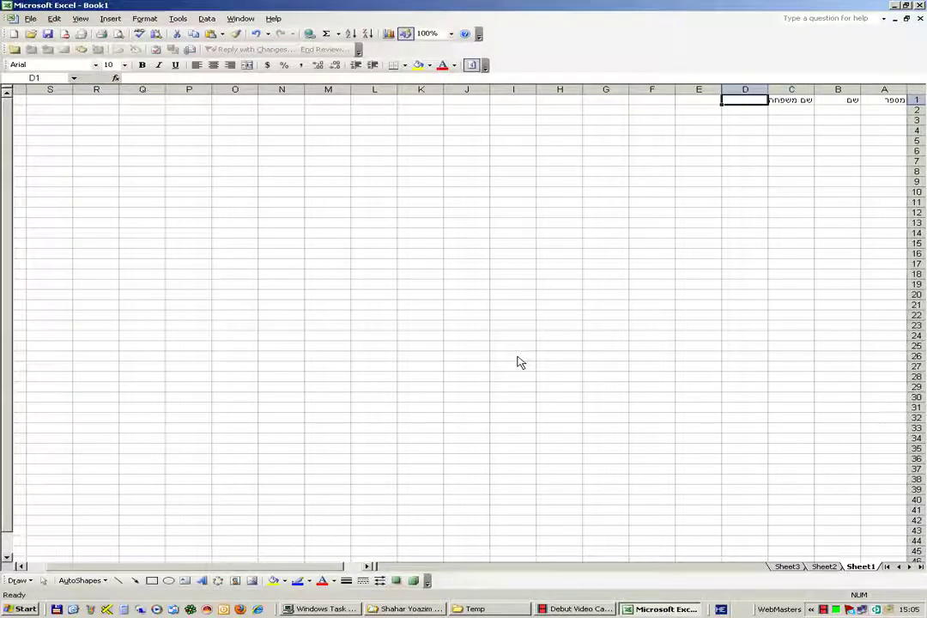
{"action": "type", "text": "ישוב"}
{"action": "key", "text": "Tab"}
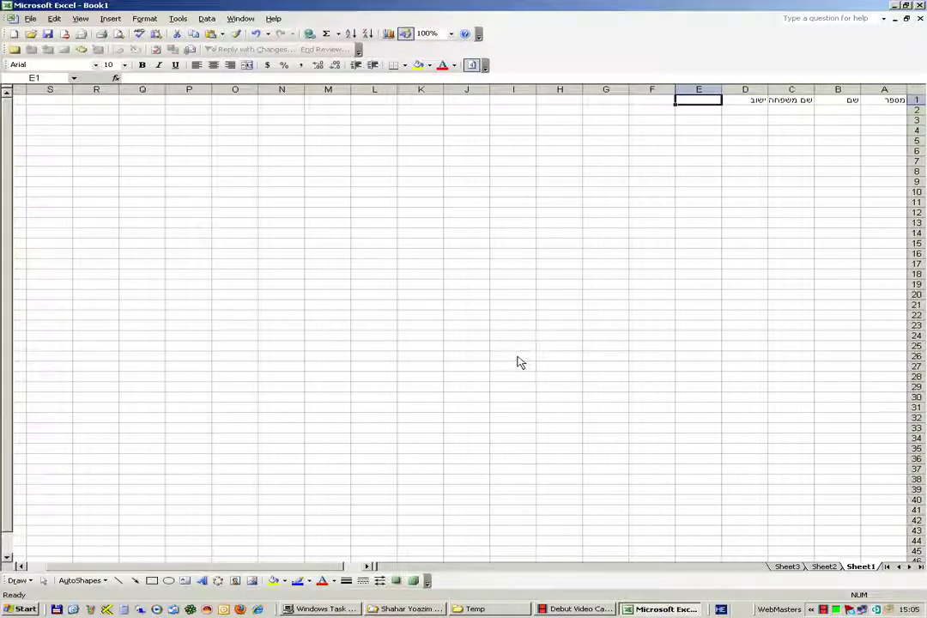
{"action": "type", "text": "כתובת"}
{"action": "key", "text": "Tab"}
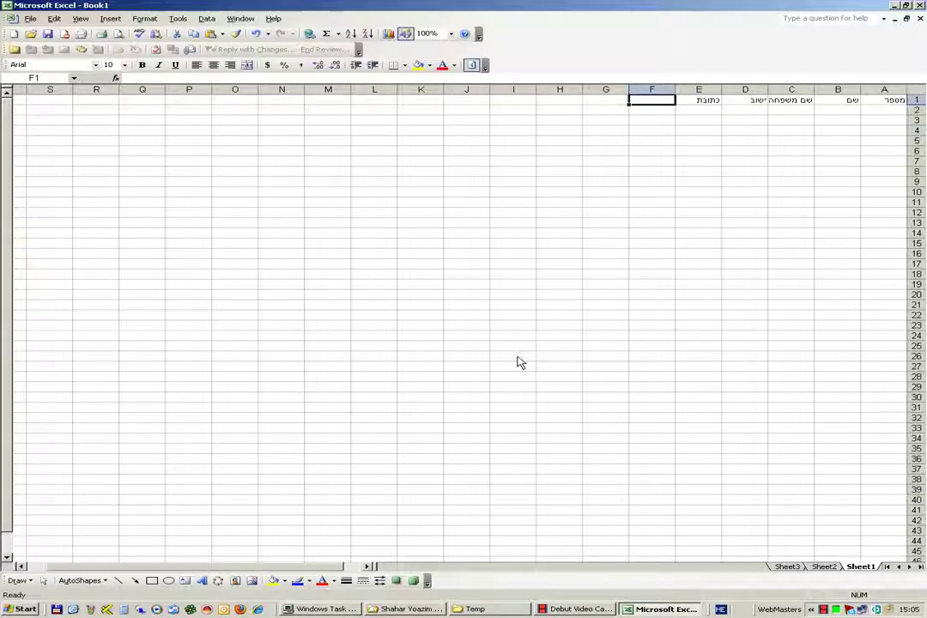
{"action": "type", "text": "דו"}
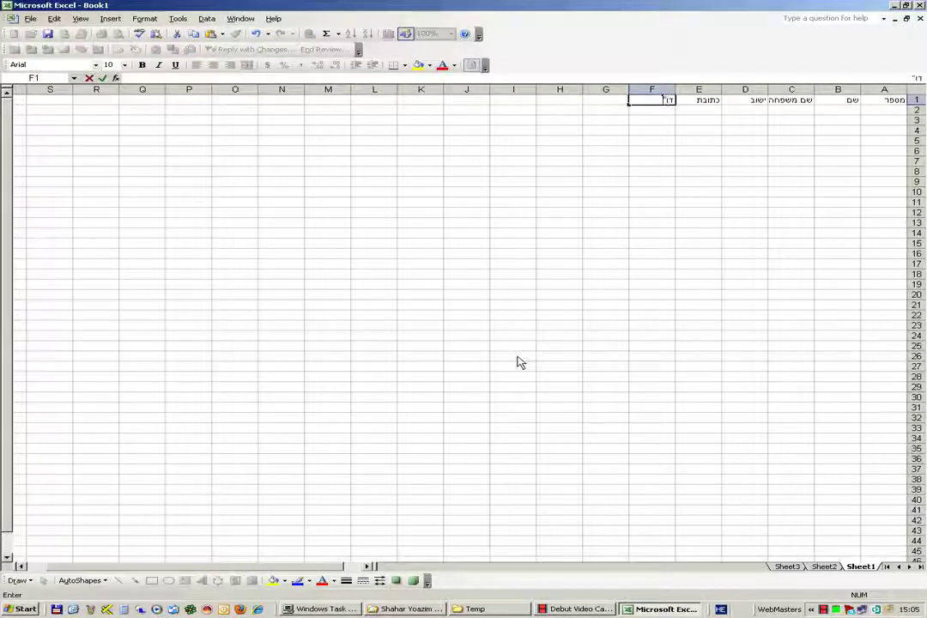
{"action": "type", "text": "א\"ל"}
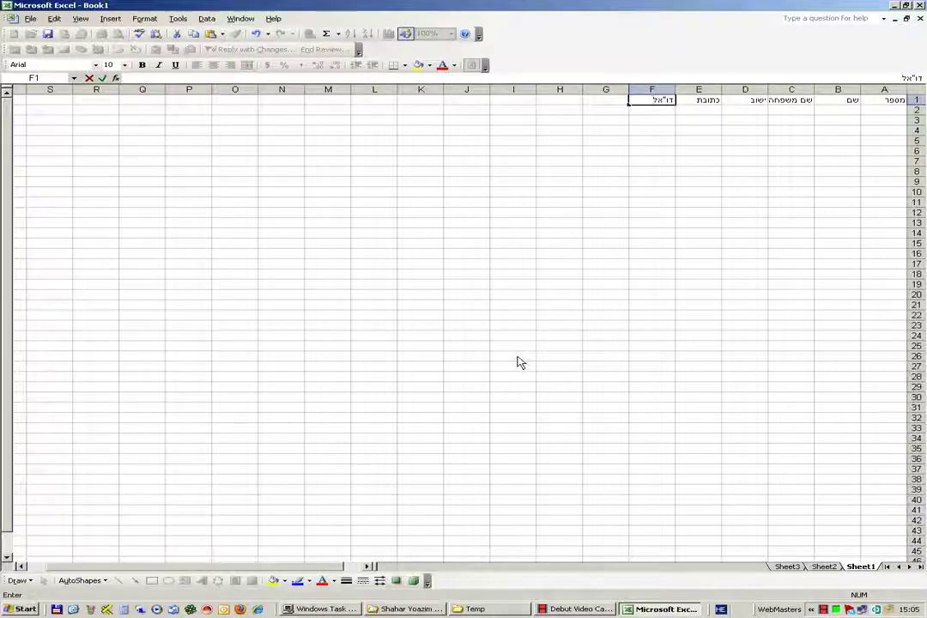
{"action": "key", "text": "Tab"}
- Enter headers יום הולדת, יום הנישואים, נייד, טלפון and פקס across G1–K1
{"action": "type", "text": "יום"}
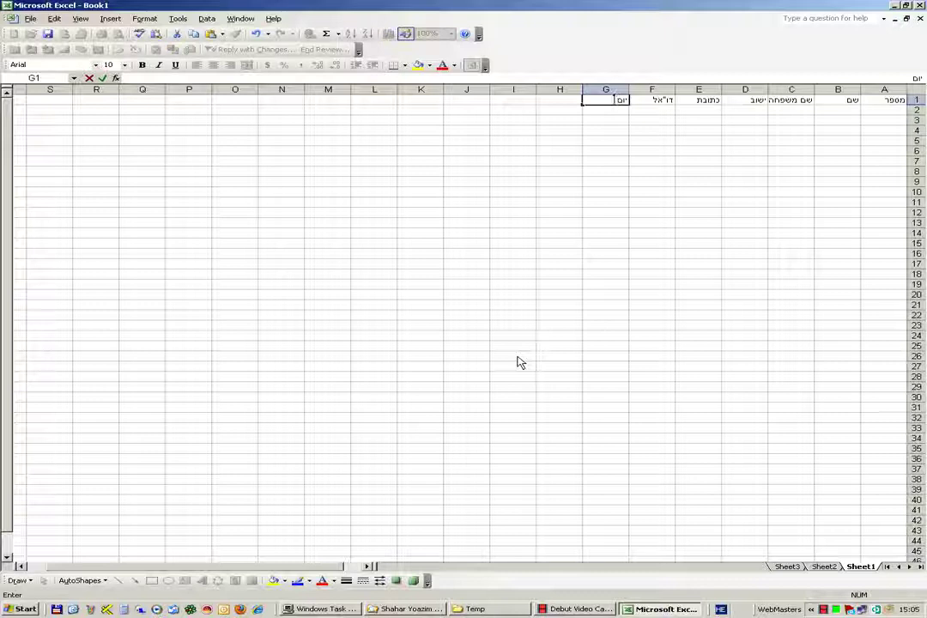
{"action": "type", "text": " הולדת"}
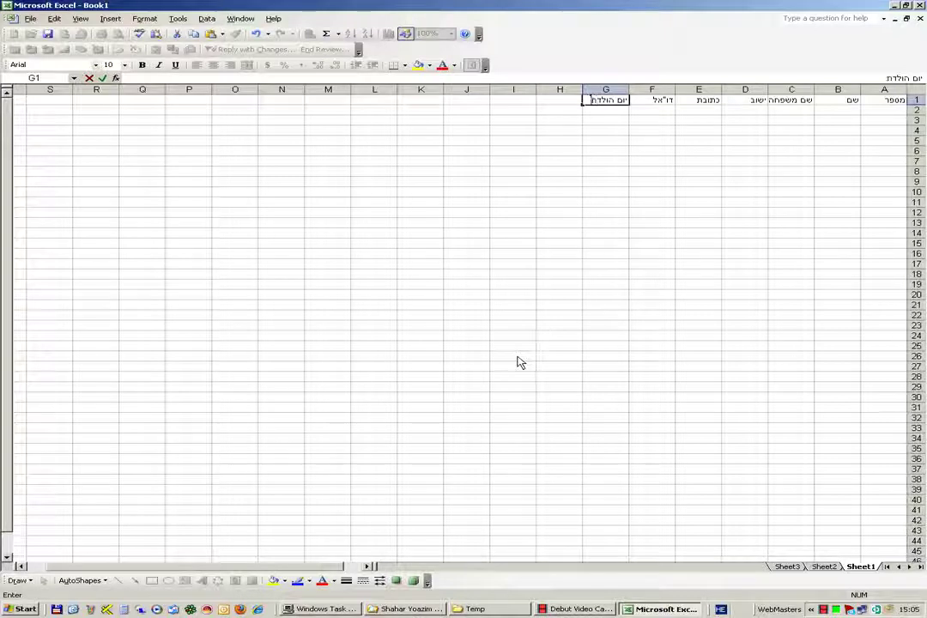
{"action": "key", "text": "Tab"}
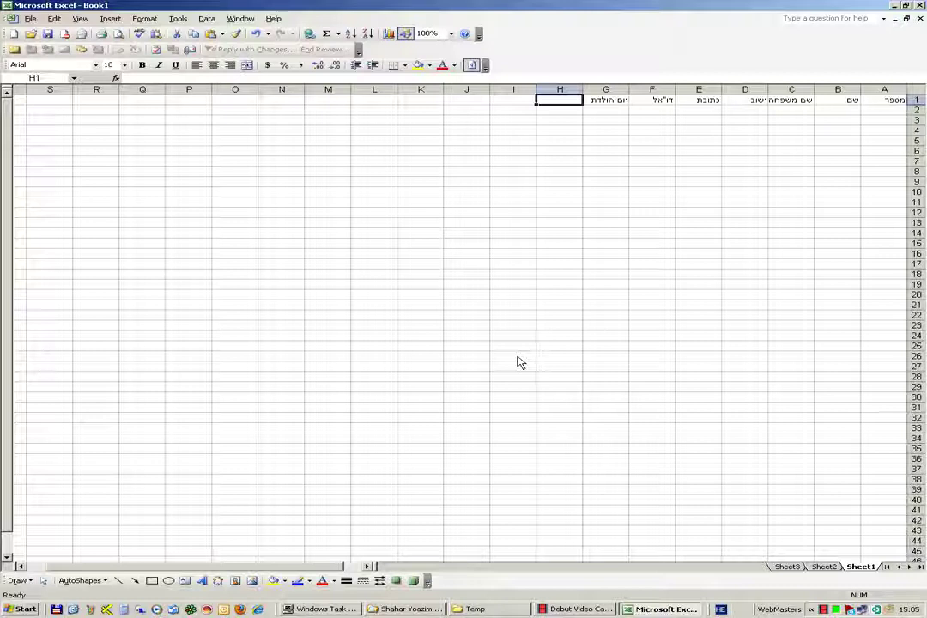
{"action": "type", "text": "י"}
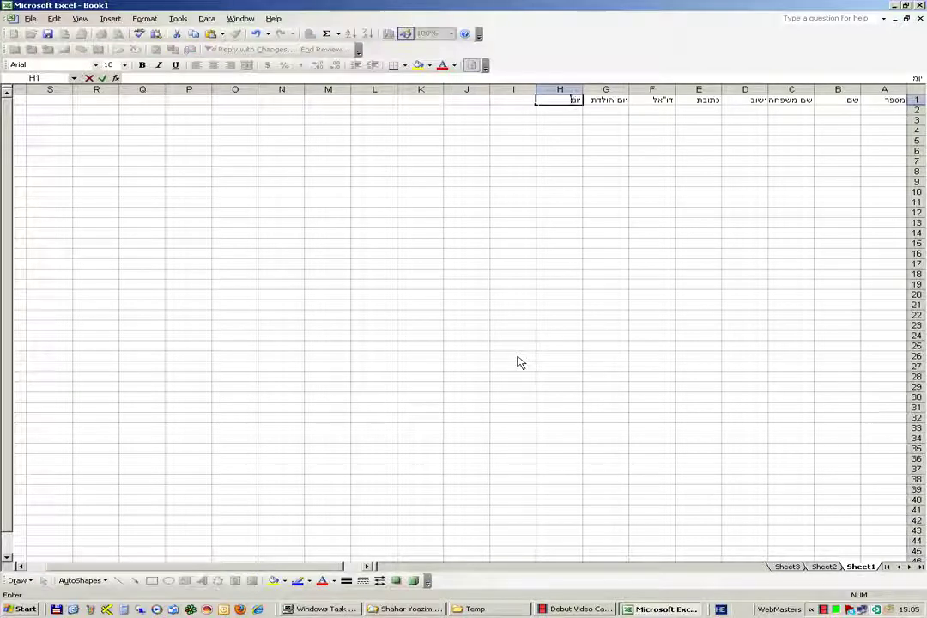
{"action": "type", "text": "ום הגישו"}
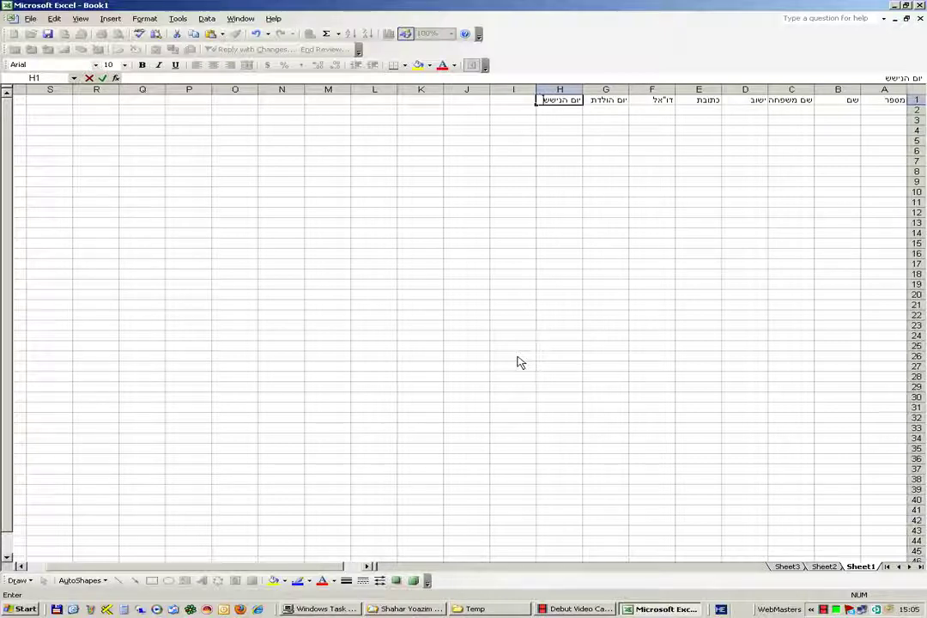
{"action": "type", "text": "אים"}
{"action": "key", "text": "Tab"}
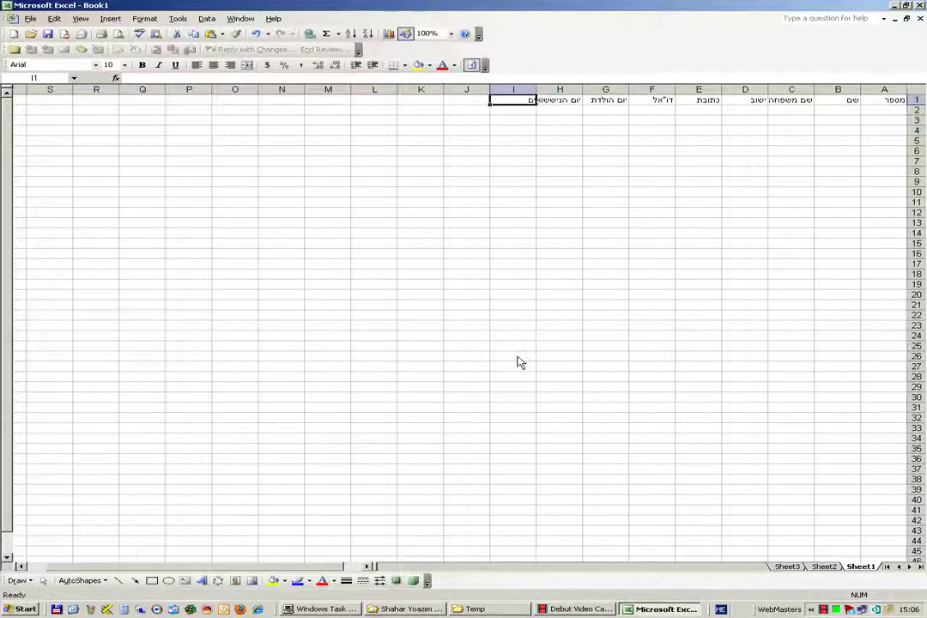
{"action": "type", "text": "נייד"}
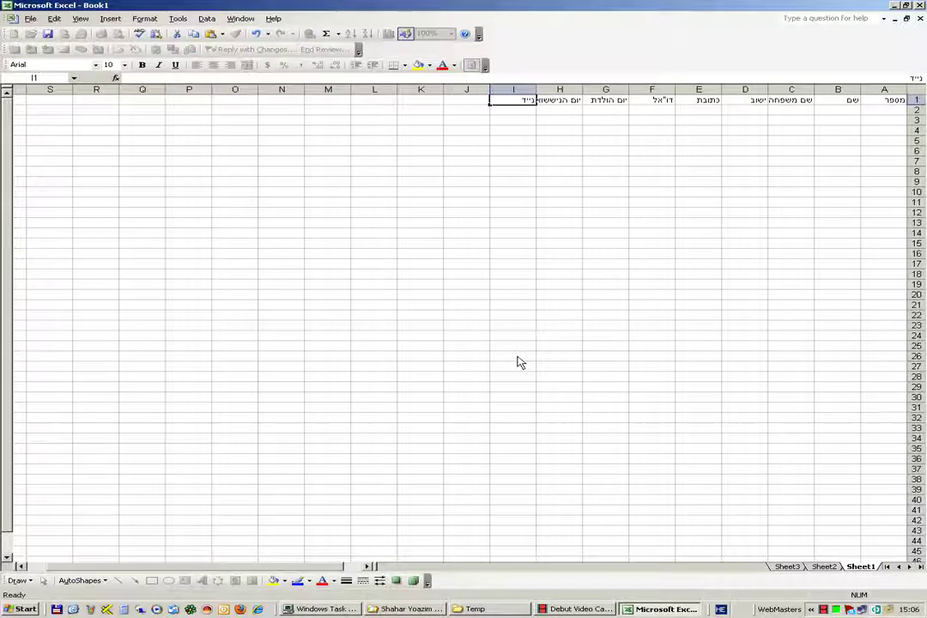
{"action": "key", "text": "Tab"}
{"action": "type", "text": "טל"}
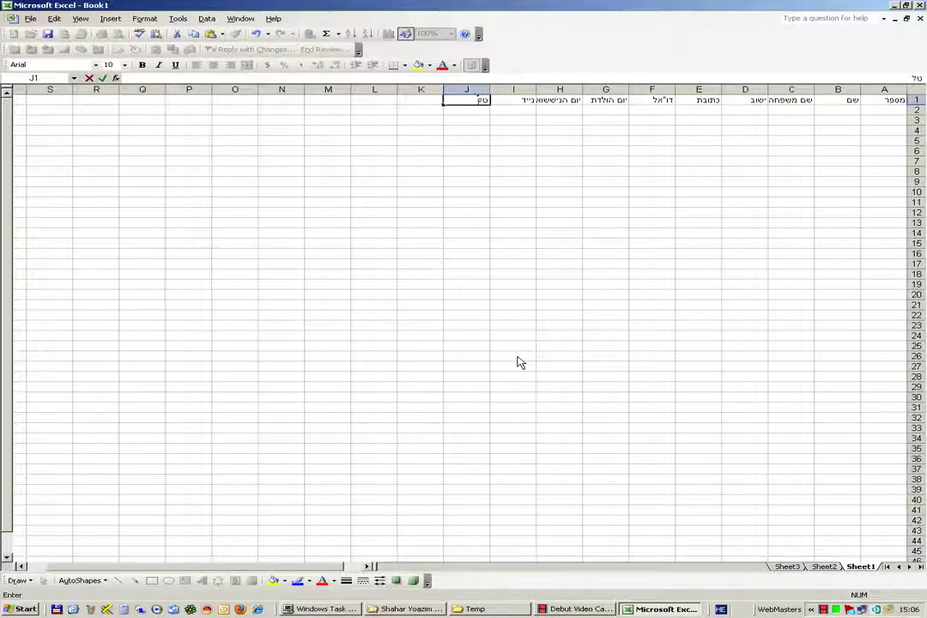
{"action": "type", "text": "פון"}
{"action": "key", "text": "Tab"}
{"action": "type", "text": "פקס"}
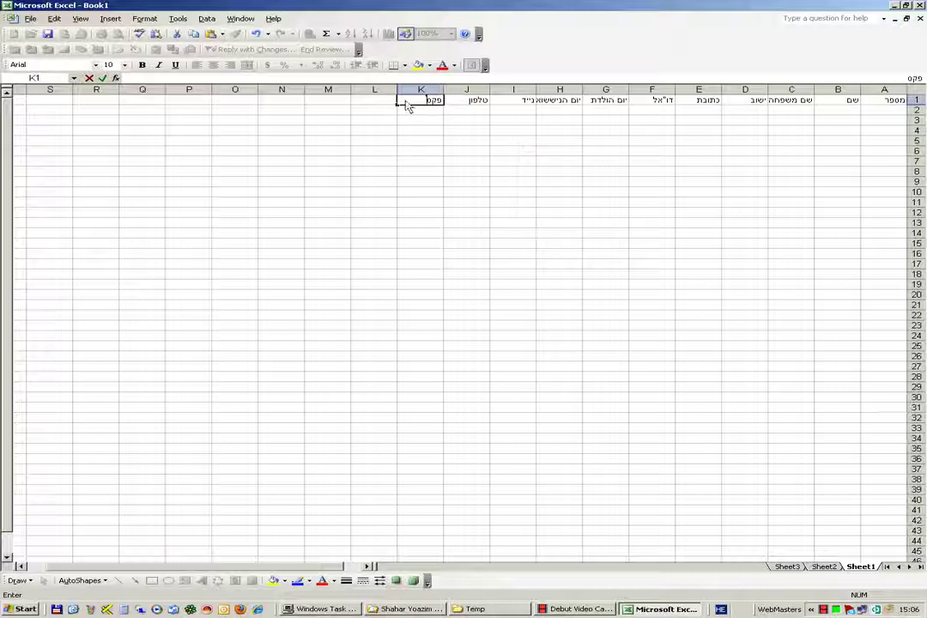
- Give every cell of A1:K30 all borders and center the range's contents
{"action": "left_click", "coordinate": [412, 211]}
{"action": "left_click_drag", "start_coordinate": [405, 101], "coordinate": [899, 409]}
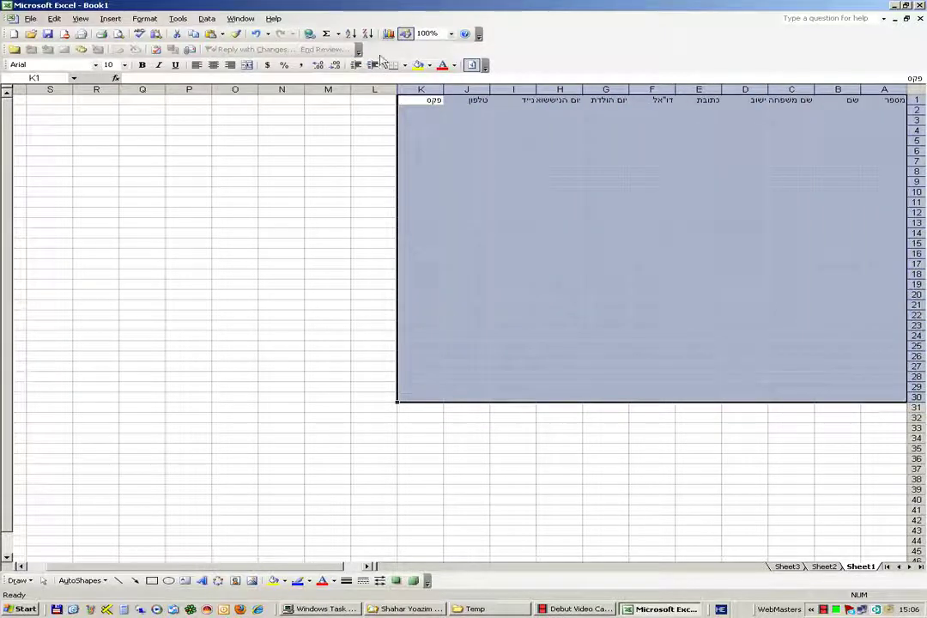
{"action": "left_click", "coordinate": [405, 68]}
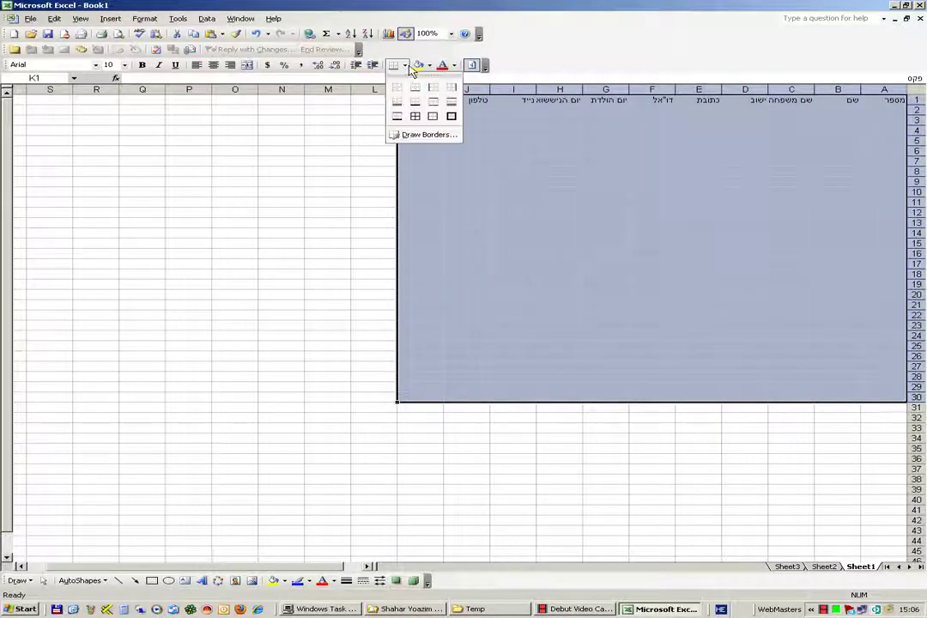
{"action": "left_click", "coordinate": [420, 117]}
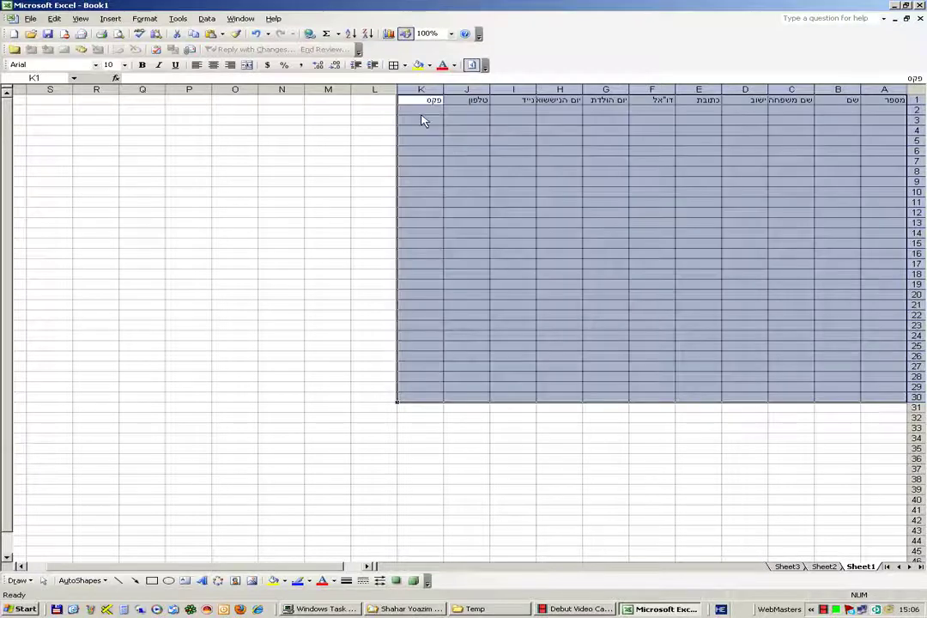
{"action": "left_click", "coordinate": [213, 64]}
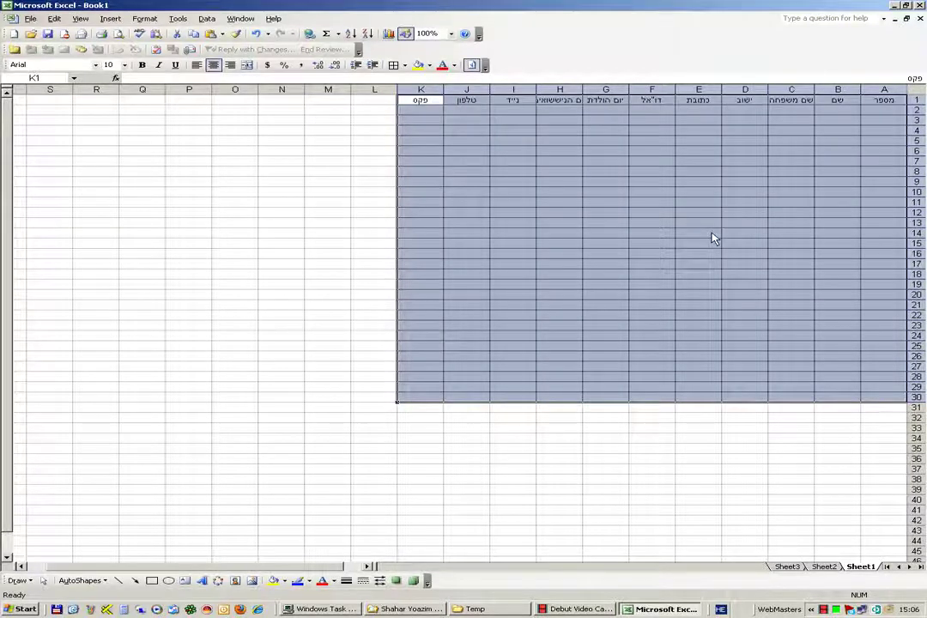
{"action": "left_click", "coordinate": [712, 233]}
- Make the header row A1–K1 bold
{"action": "left_click_drag", "start_coordinate": [895, 105], "coordinate": [429, 106]}
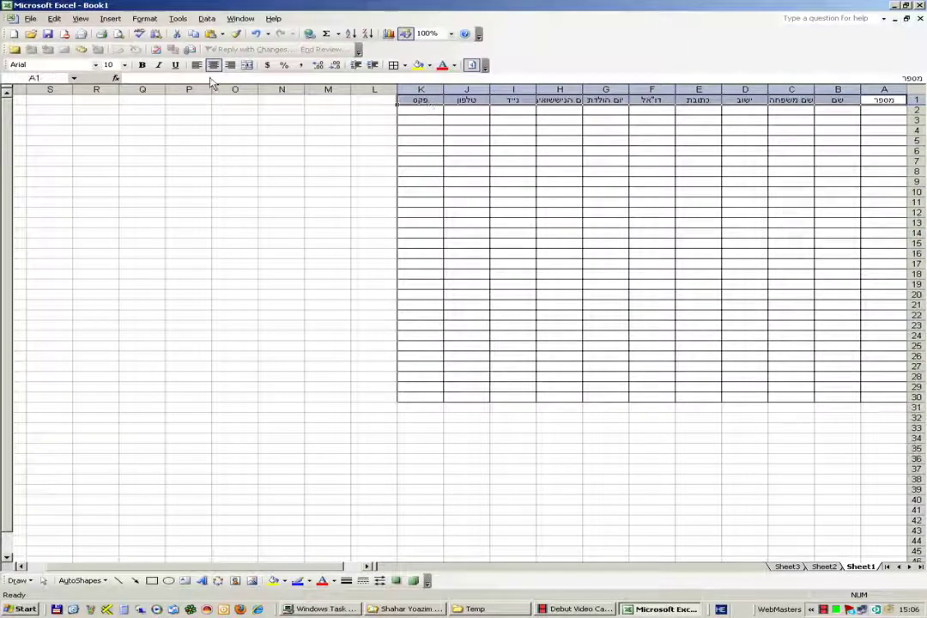
{"action": "left_click", "coordinate": [142, 66]}
{"action": "left_click", "coordinate": [254, 203]}
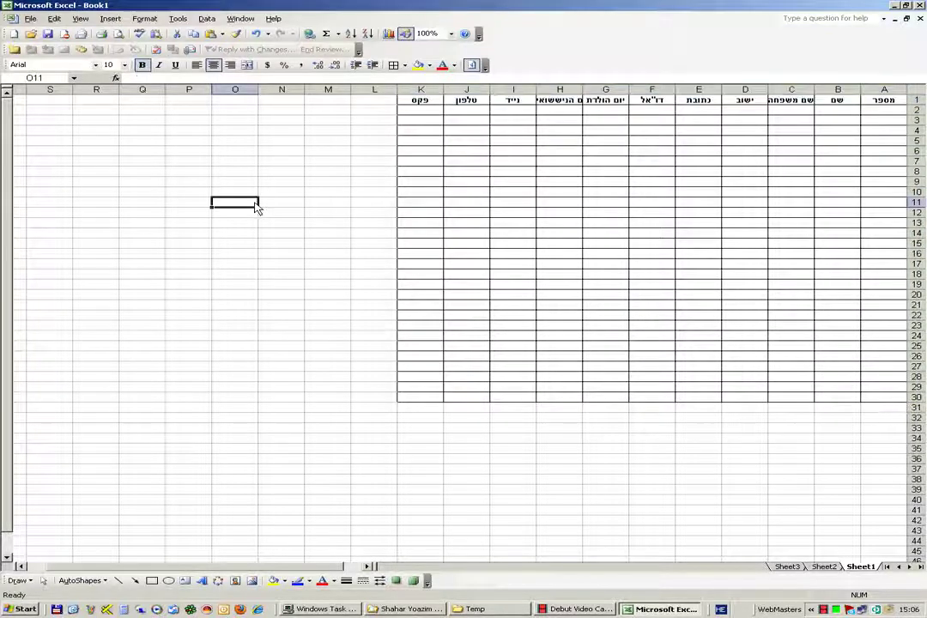
- Save the workbook in My Documents as ניהול לקוחות קיימים.xls
{"action": "left_click", "coordinate": [30, 18]}
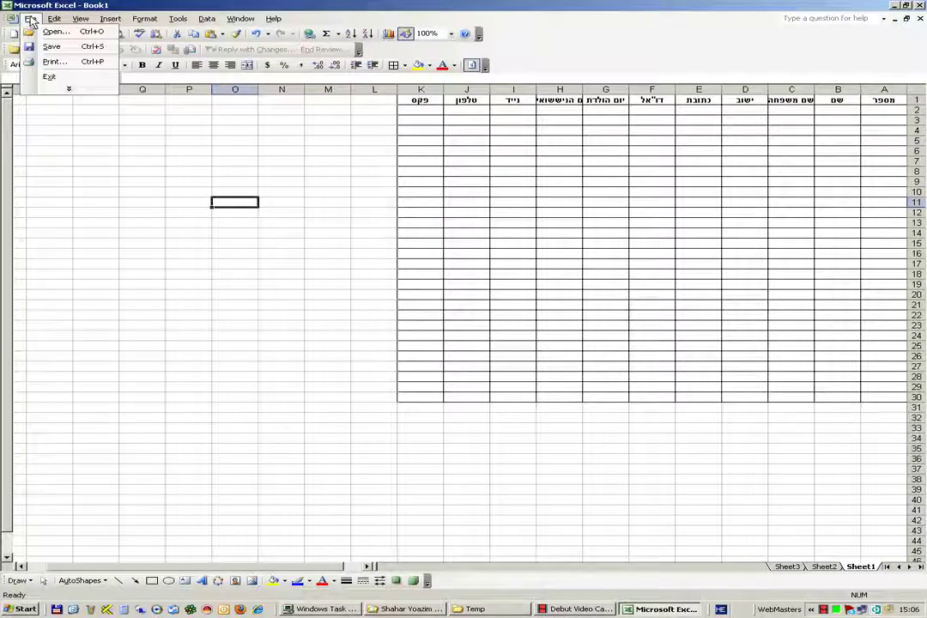
{"action": "left_click", "coordinate": [51, 47]}
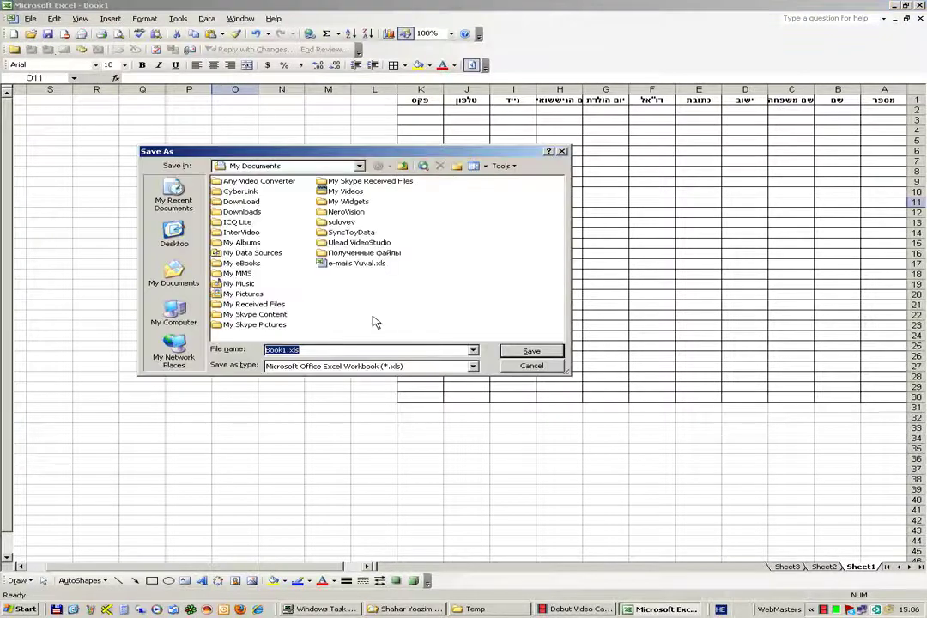
{"action": "left_click", "coordinate": [284, 353]}
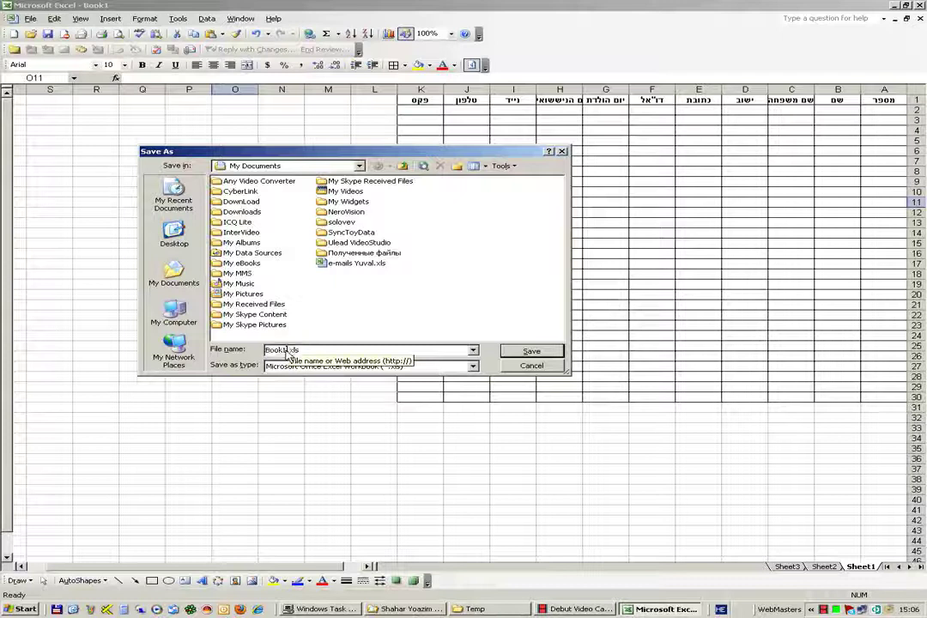
{"action": "left_click_drag", "start_coordinate": [285, 353], "coordinate": [260, 360]}
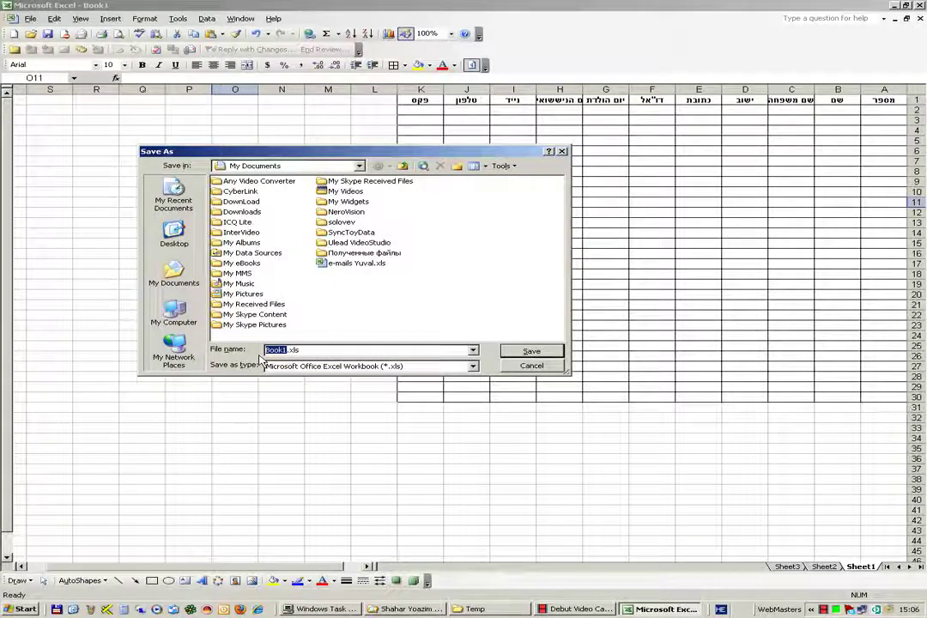
{"action": "key", "text": "BackSpace"}
{"action": "type", "text": "לק"}
{"action": "key", "text": "BackSpace"}
{"action": "key", "text": "BackSpace"}
{"action": "type", "text": "ניהול"}
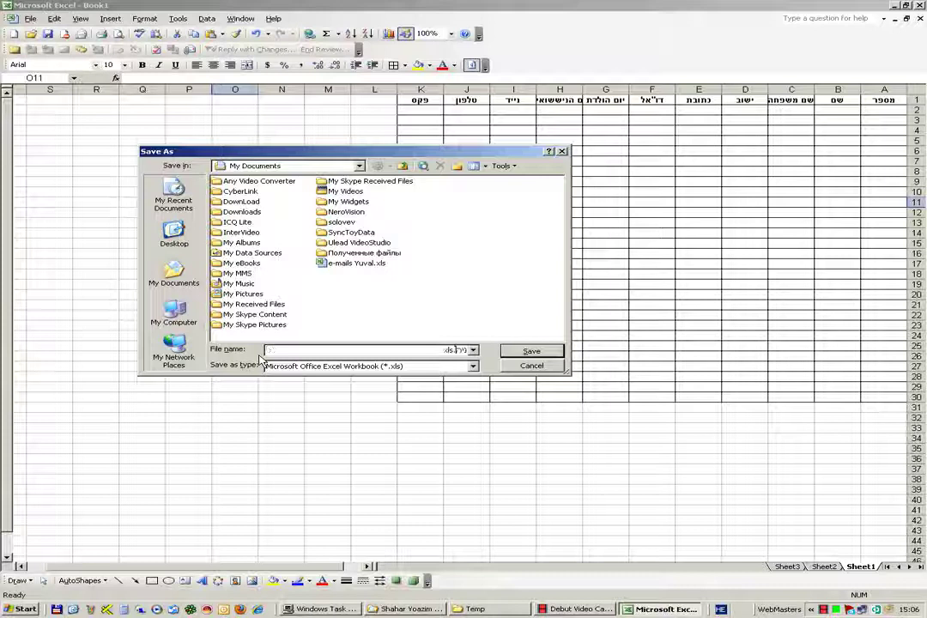
{"action": "type", "text": " ל"}
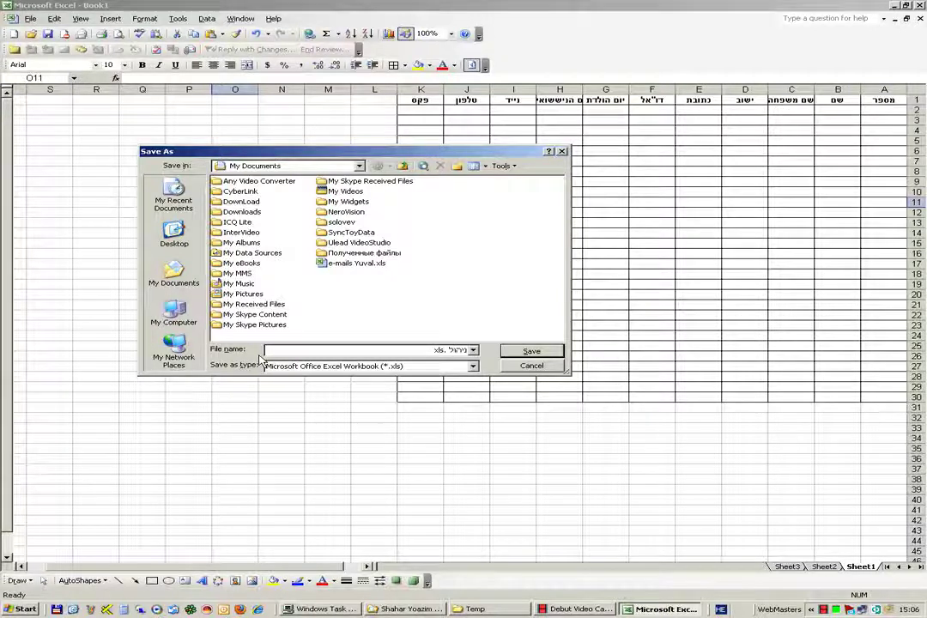
{"action": "type", "text": "קוחות"}
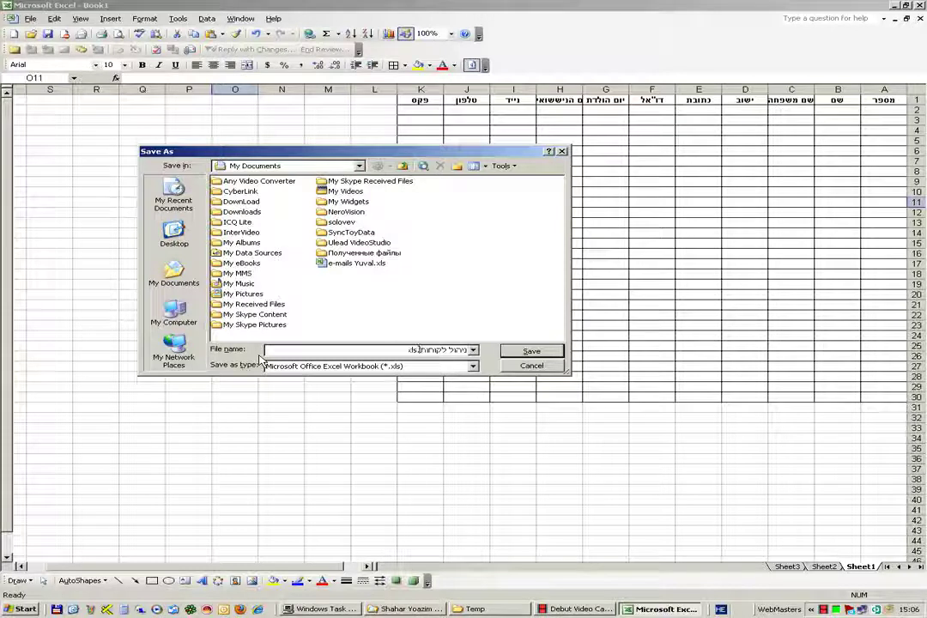
{"action": "type", "text": " קיימים"}
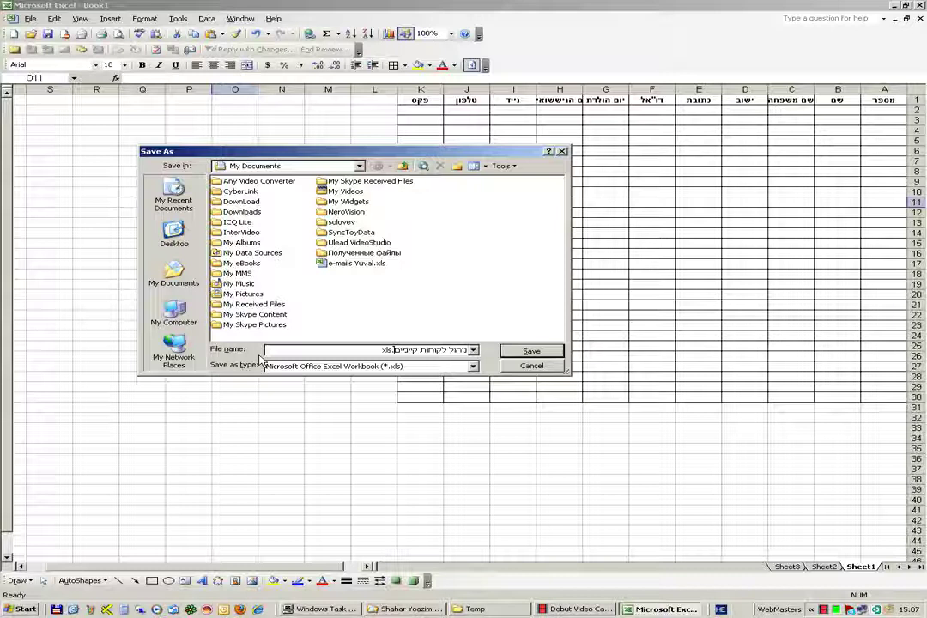
{"action": "left_click", "coordinate": [528, 353]}
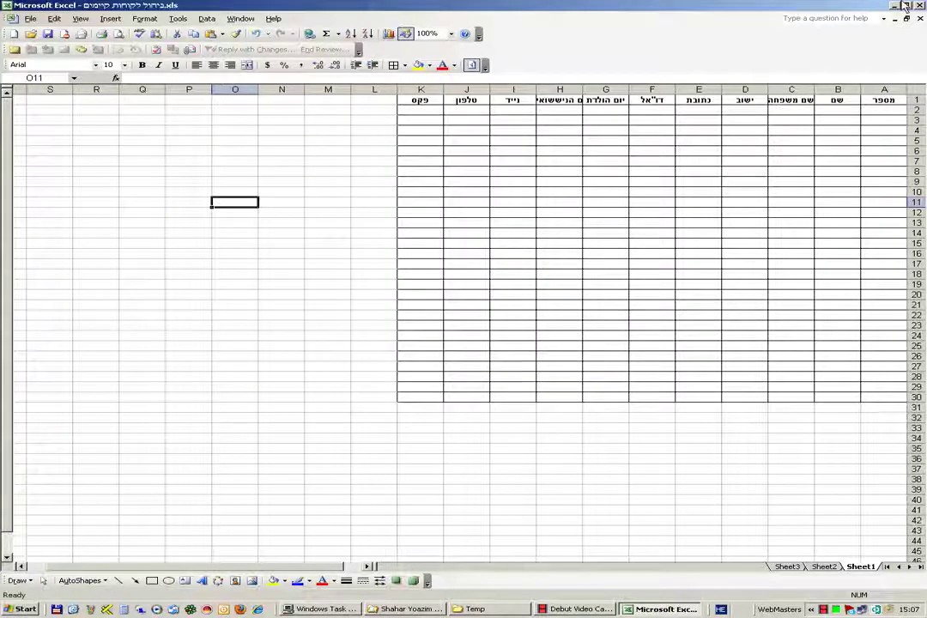
- In row 2, enter client number 1, the client's first name, surname, and city חיפה
{"action": "left_click", "coordinate": [889, 113]}
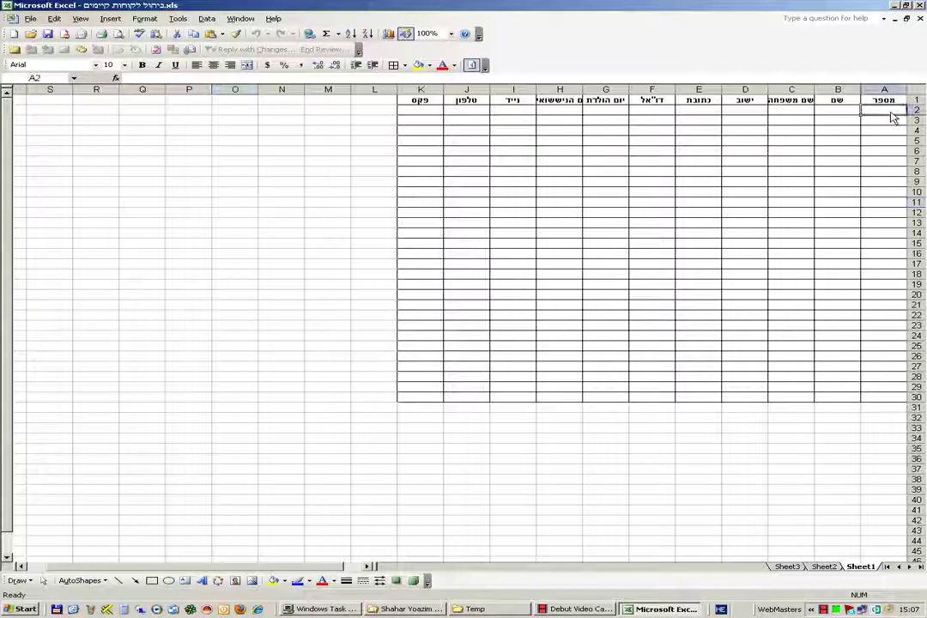
{"action": "type", "text": "1"}
{"action": "left_click", "coordinate": [845, 112]}
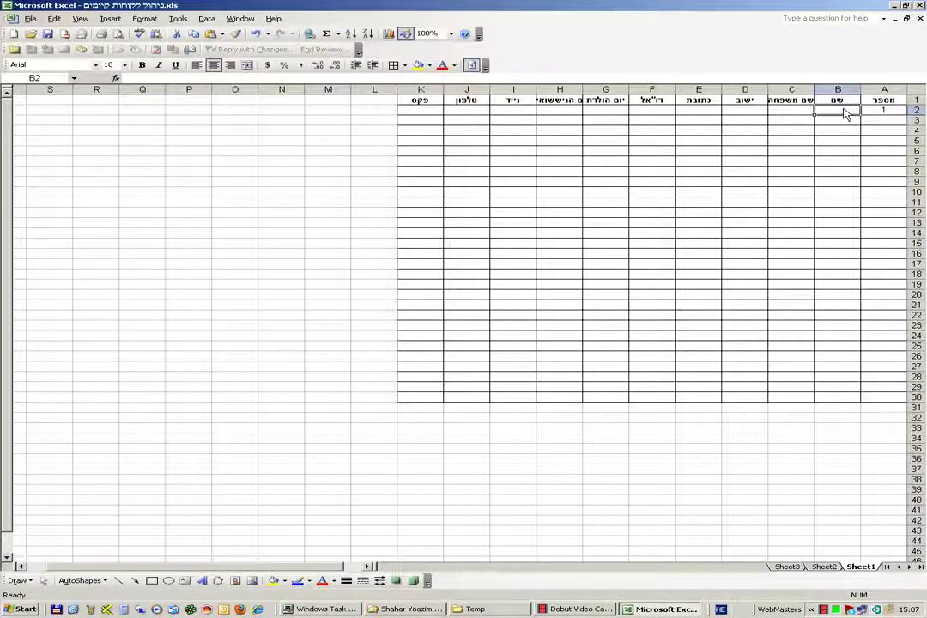
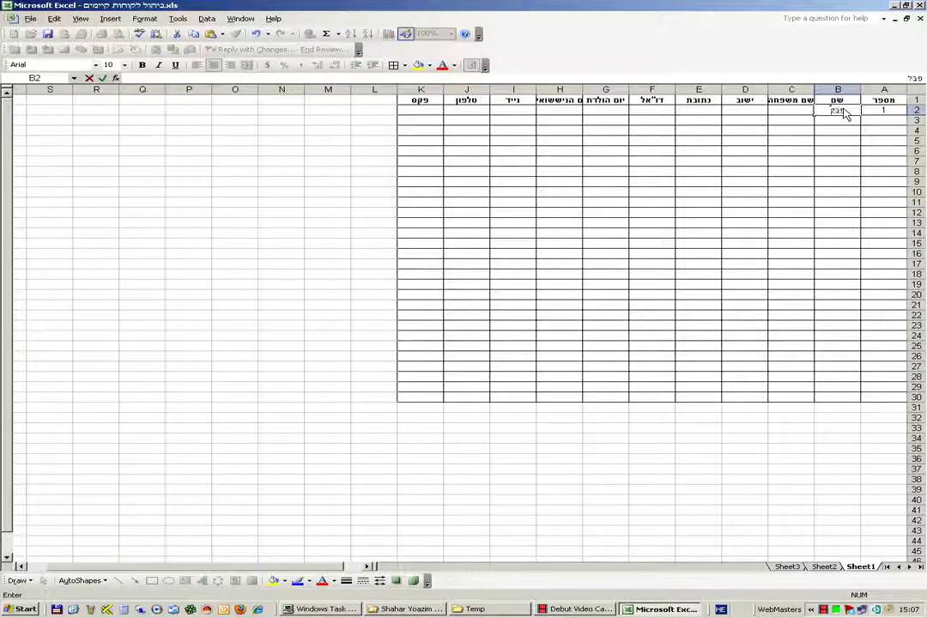
{"action": "key", "text": "Tab"}
{"action": "key", "text": "Tab"}
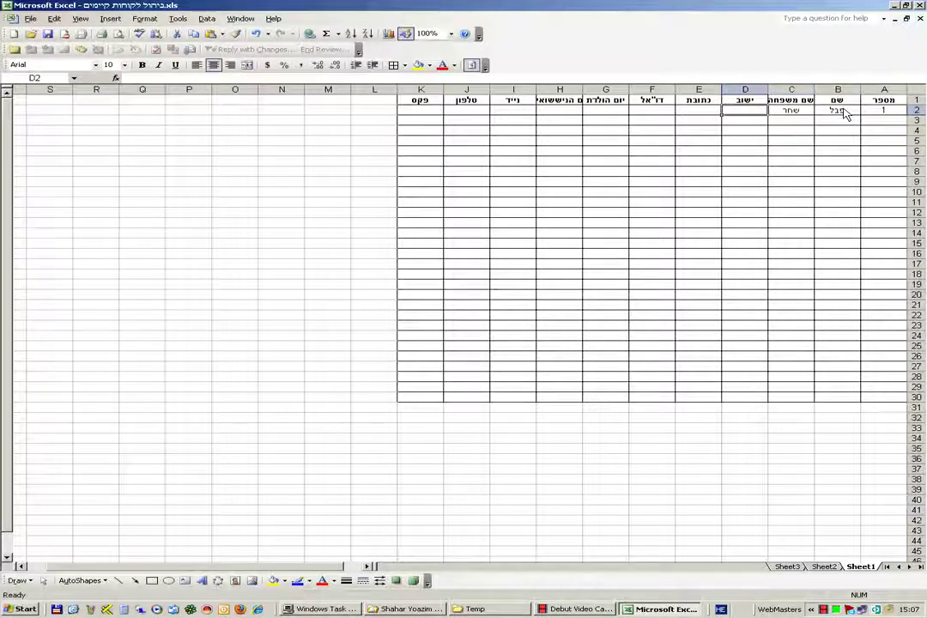
{"action": "type", "text": "חיפה"}
{"action": "key", "text": "Tab"}
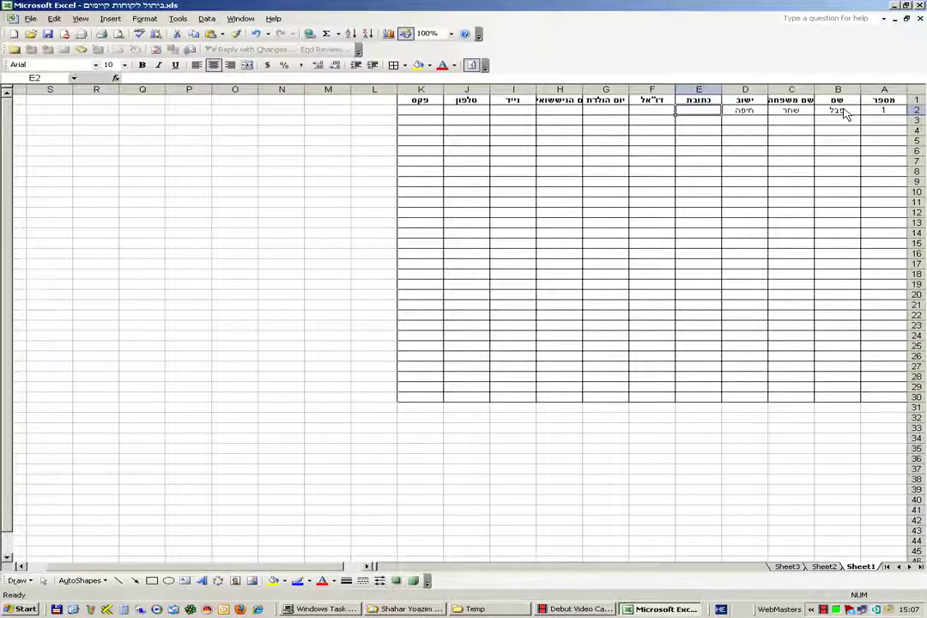
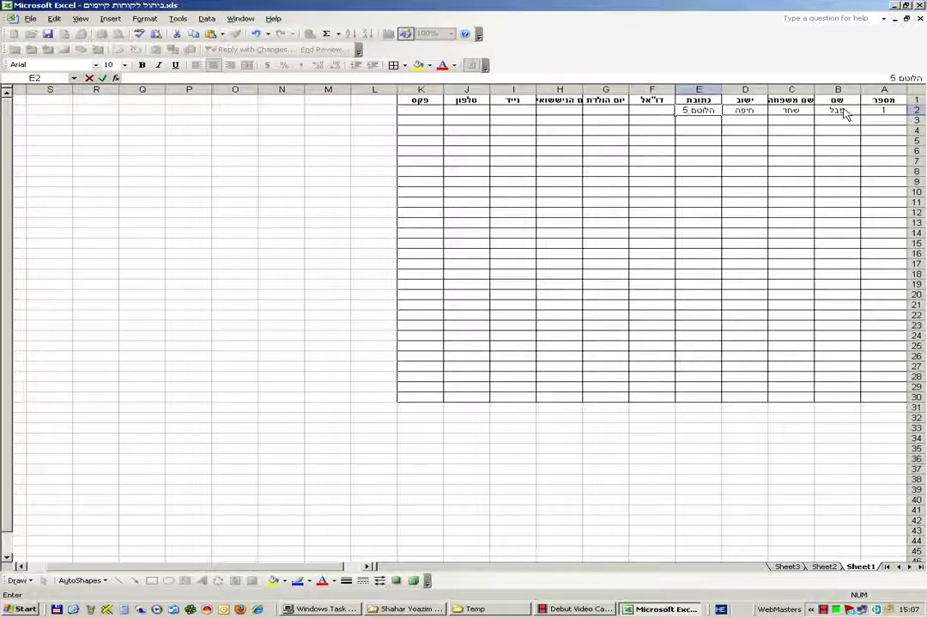
- Enter the client's street address in E2 and e-mail address in F2
{"action": "key", "text": "Tab"}
{"action": "type", "text": "ד"}
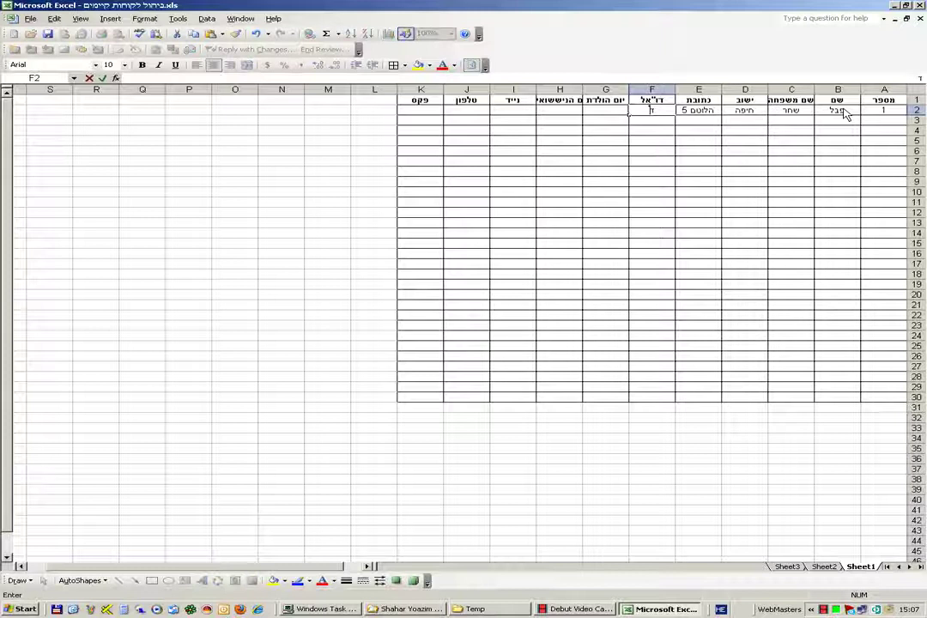
{"action": "key", "text": "BackSpace"}
{"action": "type", "text": "i"}
{"action": "key", "text": "alt+shift"}
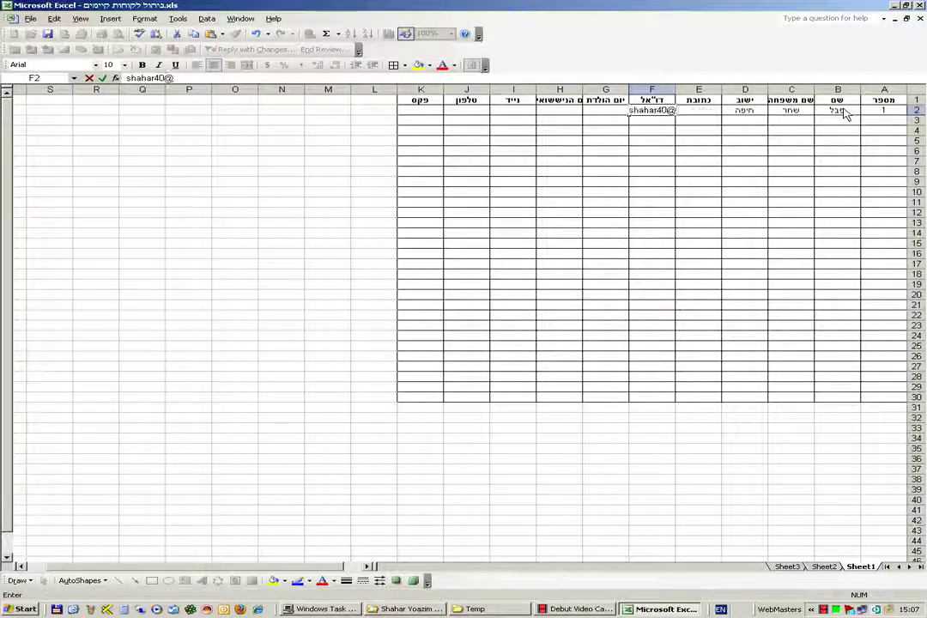
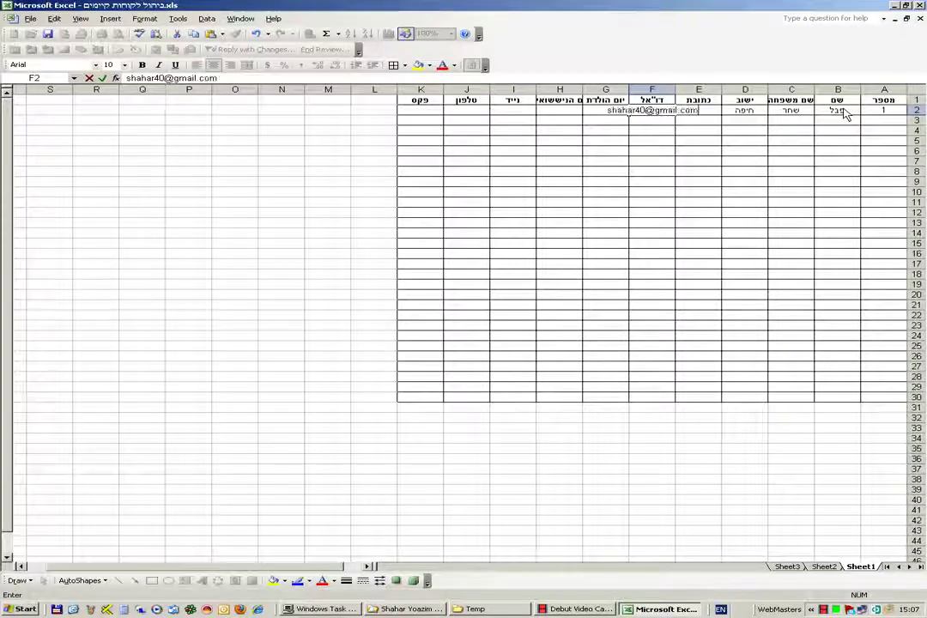
{"action": "key", "text": "Tab"}
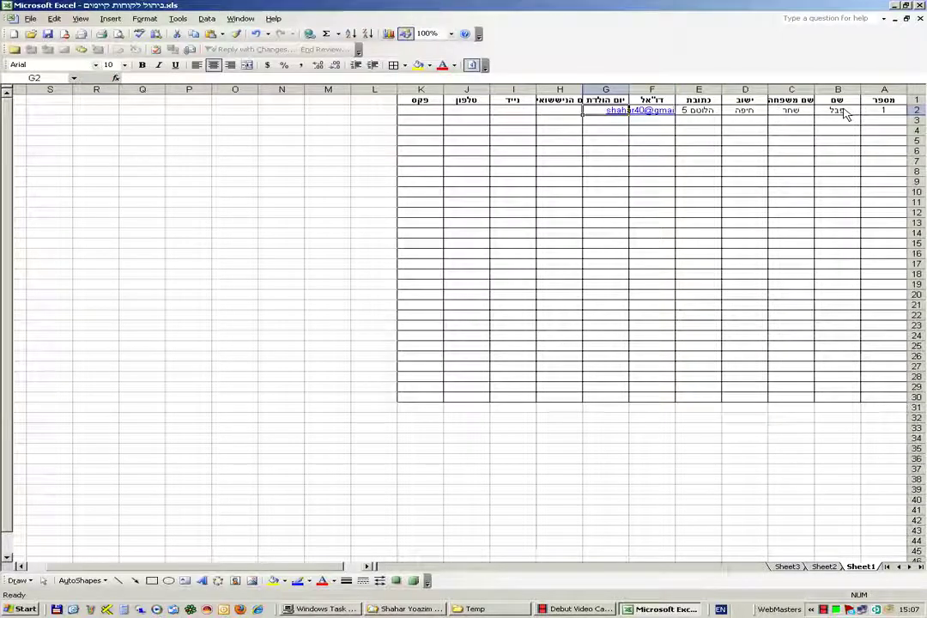
{"action": "type", "text": "05"}
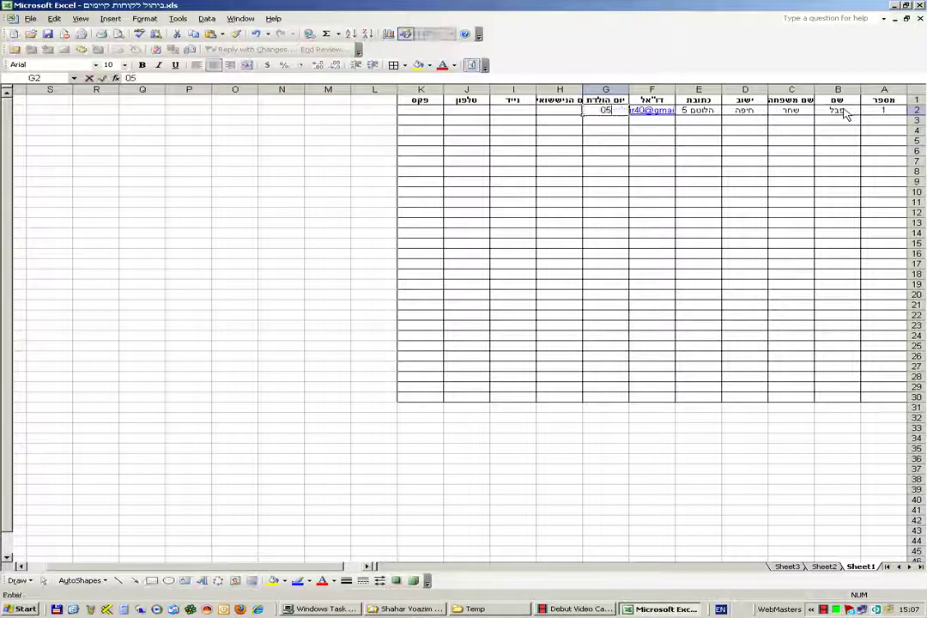
{"action": "type", "text": "/06"}
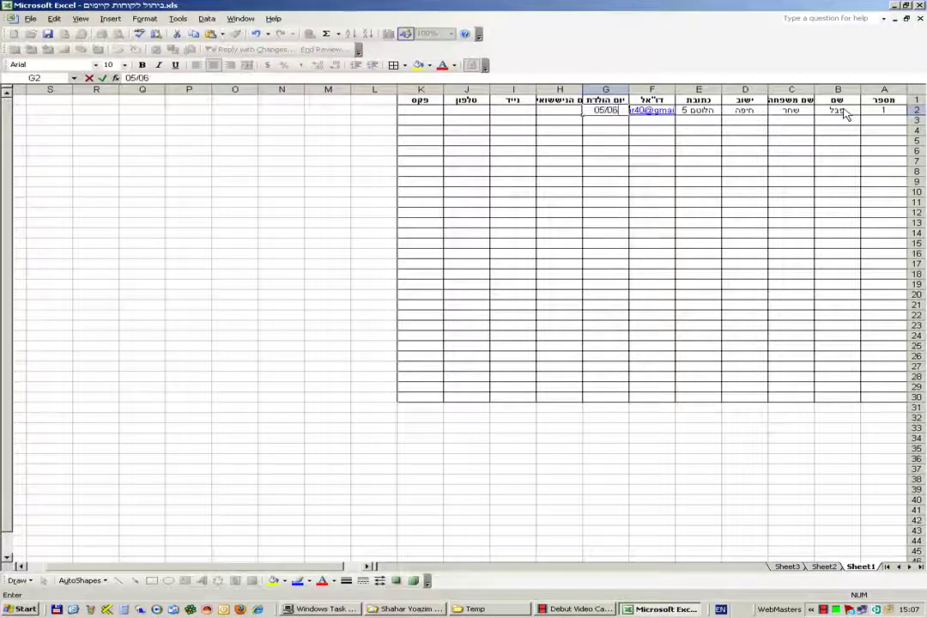
{"action": "type", "text": "/"}
{"action": "key", "text": "BackSpace"}
{"action": "key", "text": "BackSpace"}
{"action": "key", "text": "BackSpace"}
{"action": "key", "text": "BackSpace"}
{"action": "type", "text": ".06.1967"}
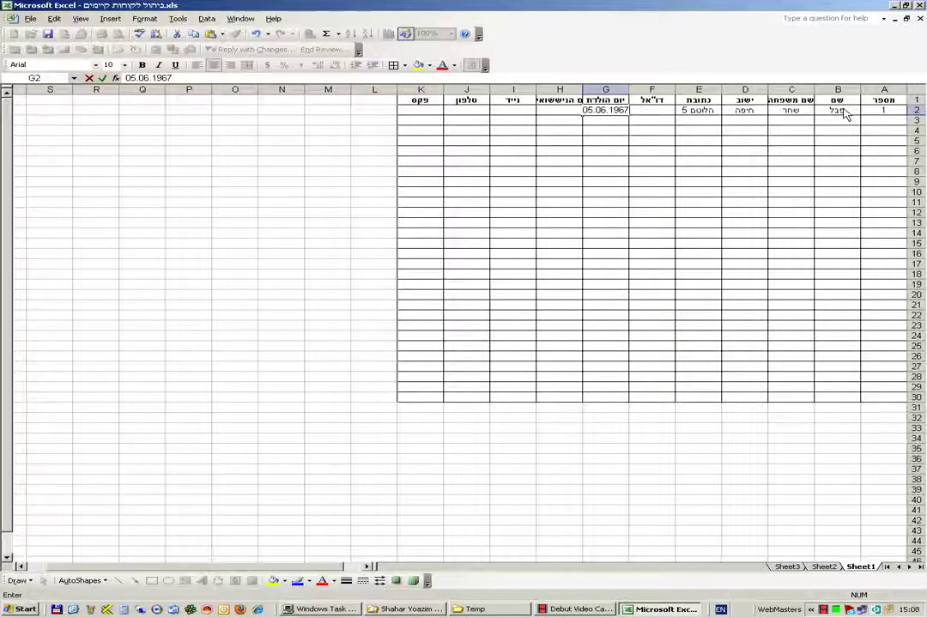
{"action": "key", "text": "Tab"}
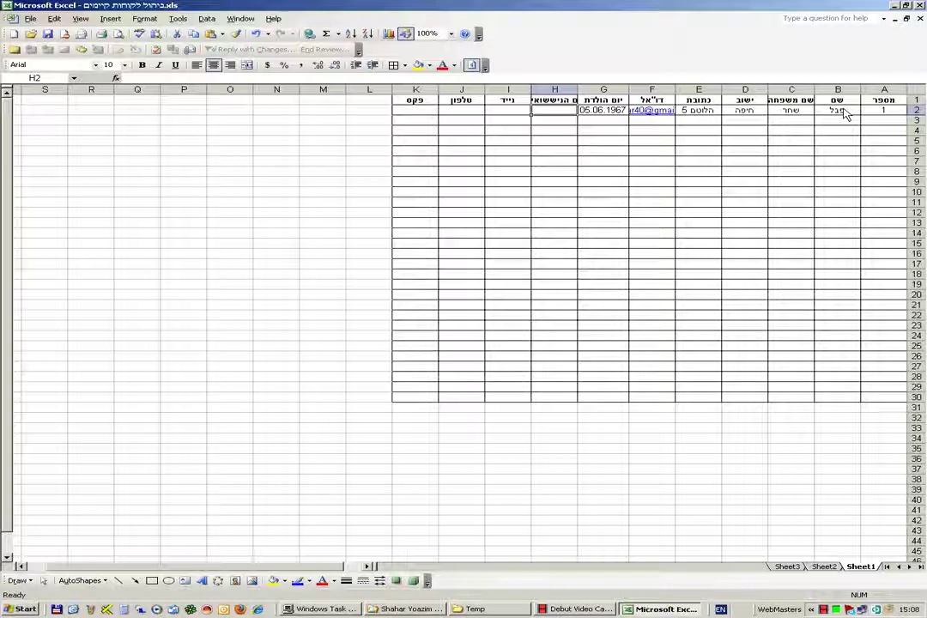
{"action": "type", "text": "18"}
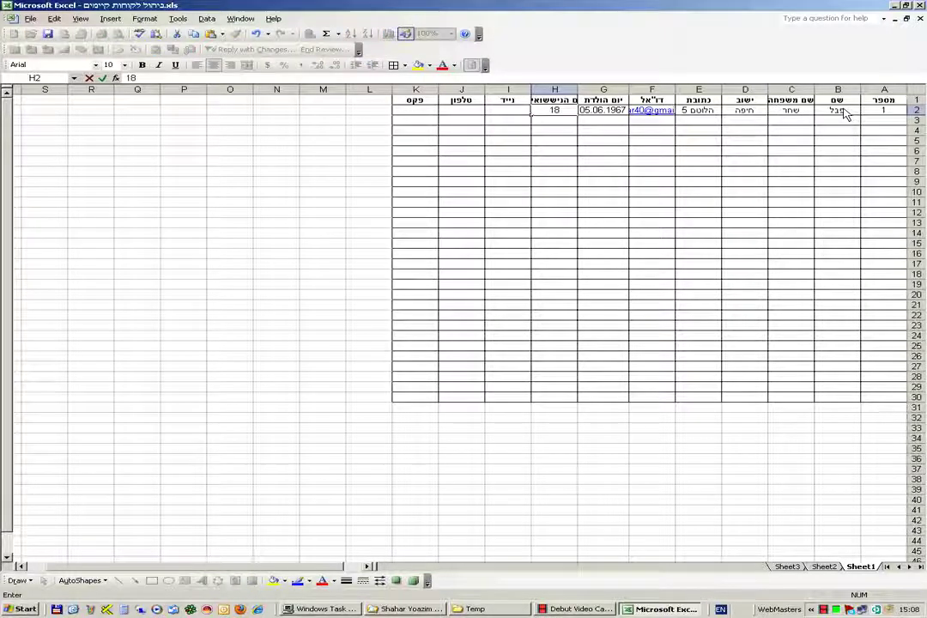
{"action": "type", "text": ".09"}
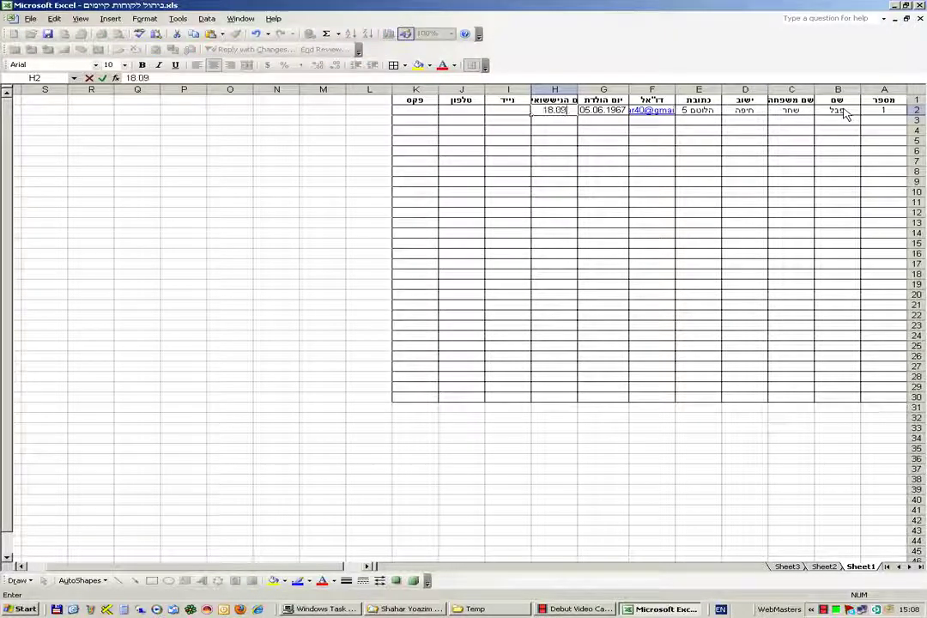
{"action": "type", "text": ".2001"}
{"action": "key", "text": "Tab"}
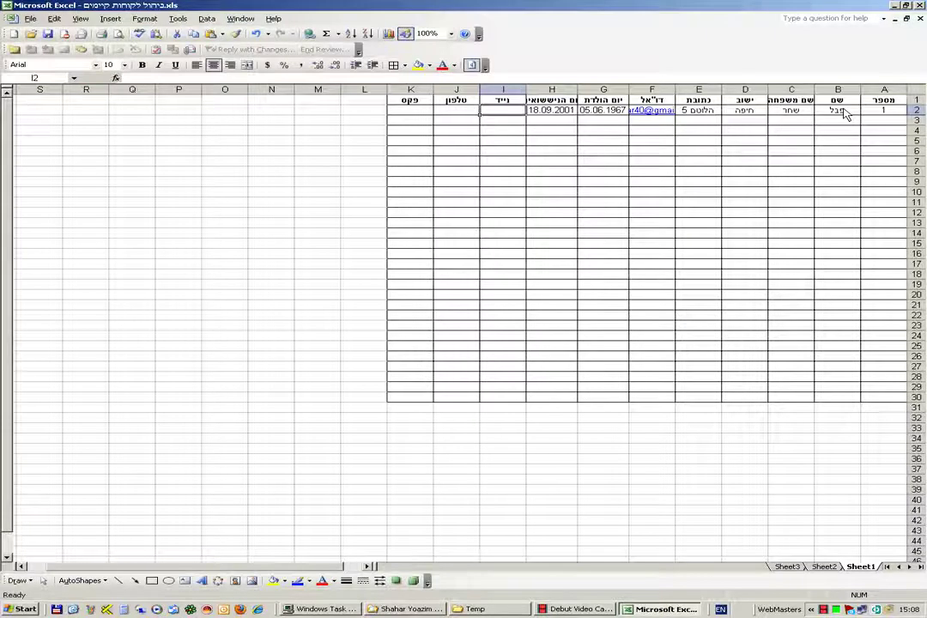
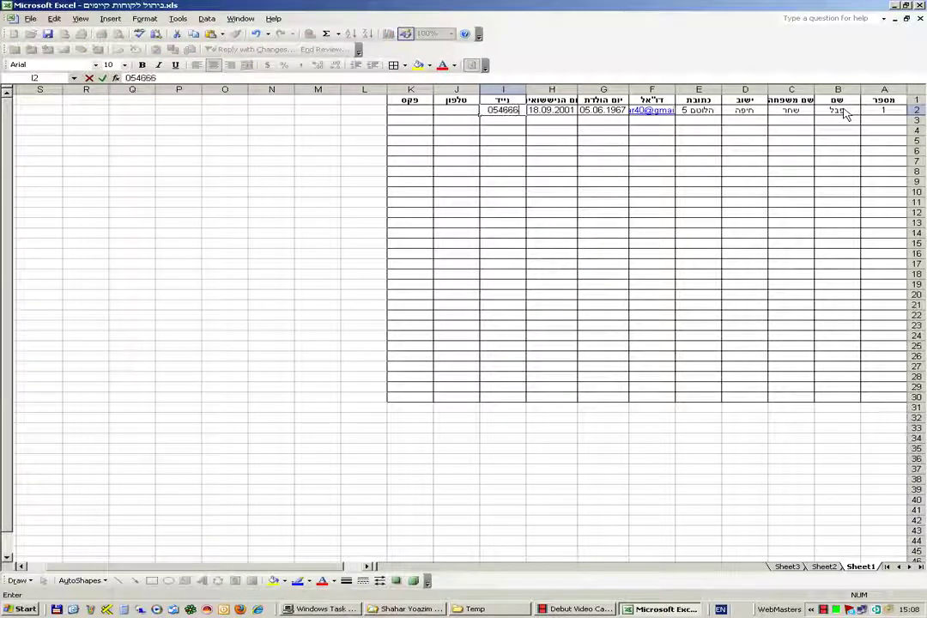
- Fill in the client's mobile, phone and fax numbers in I2–K2
{"action": "key", "text": "Tab"}
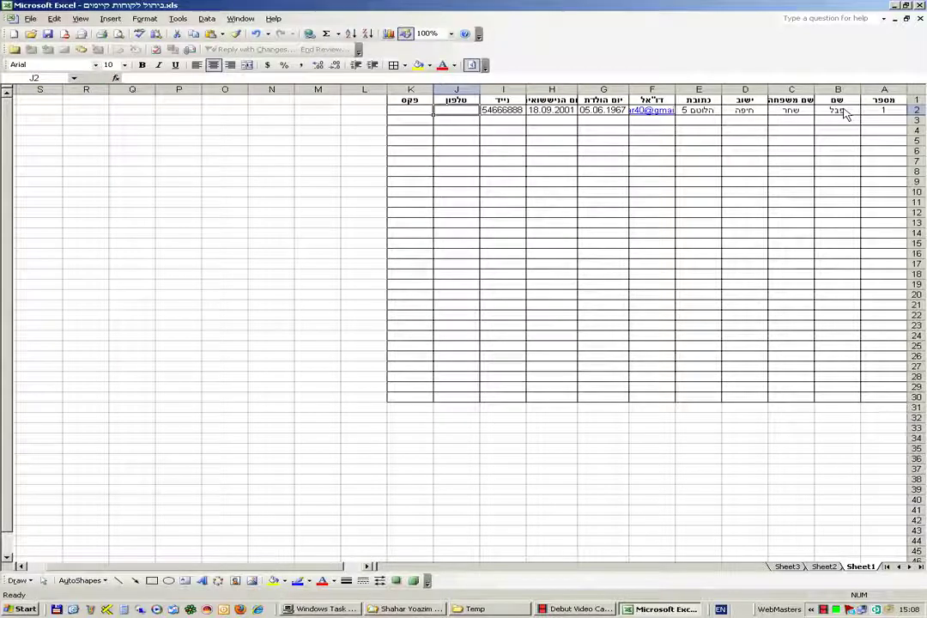
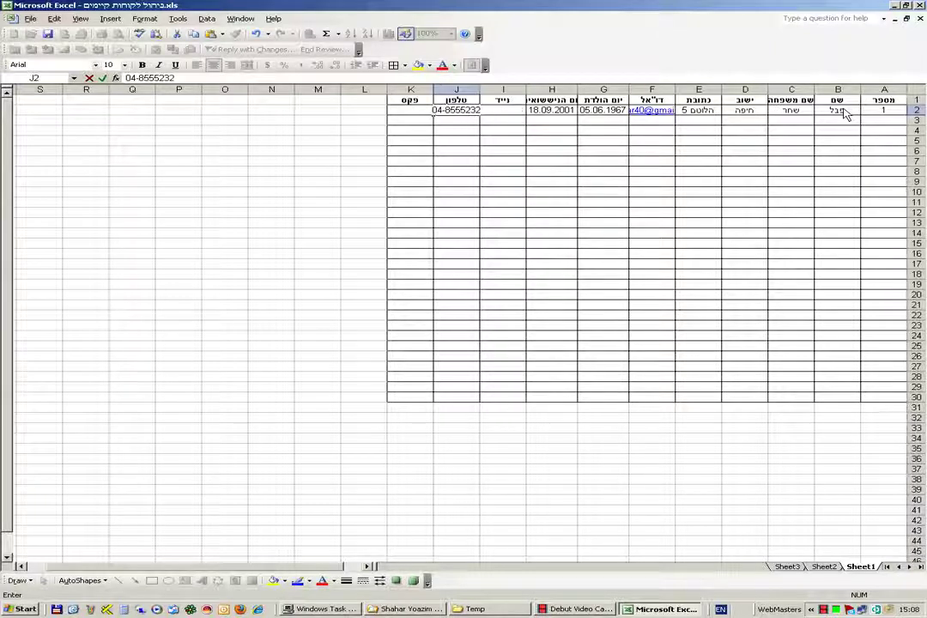
{"action": "key", "text": "Tab"}
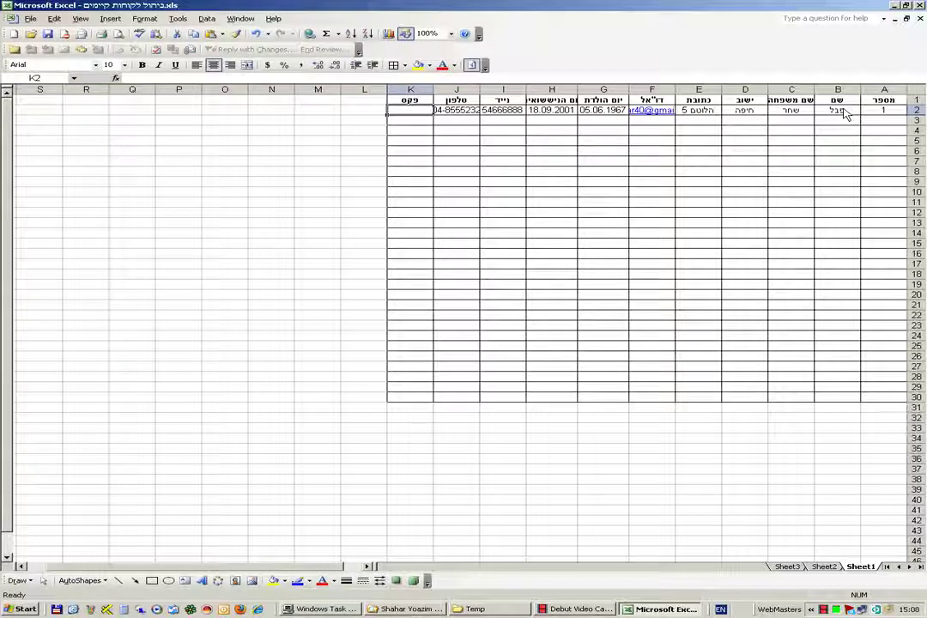
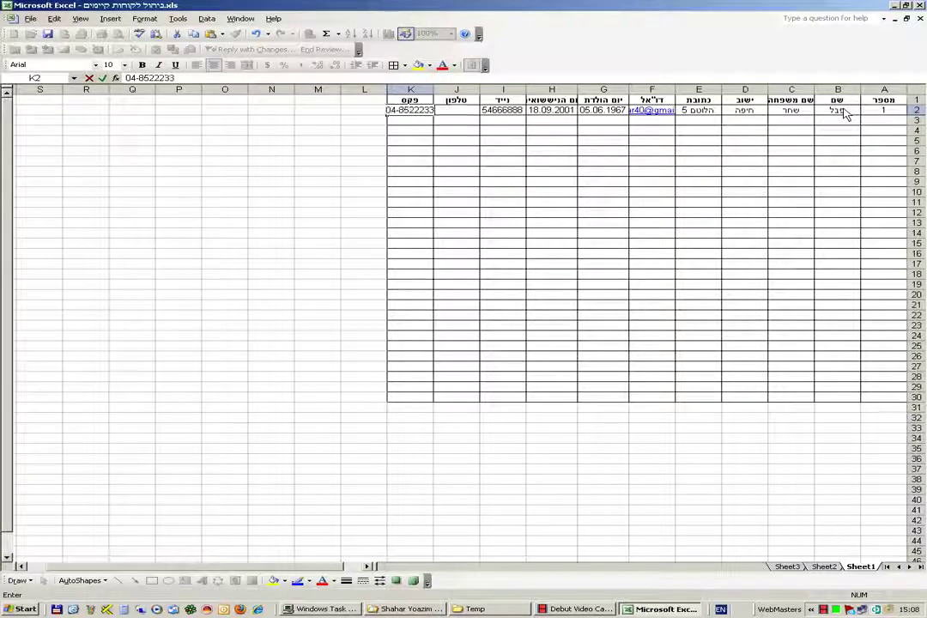
{"action": "key", "text": "Return"}
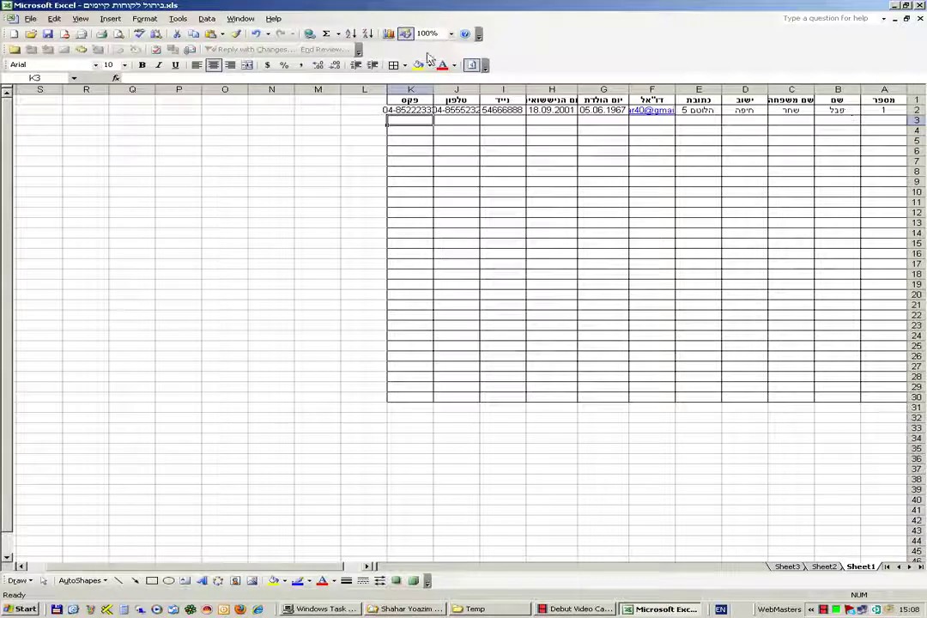
- Widen columns K, J, I, H and F so fax, phone, mobile, anniversary and e-mail show fully
{"action": "left_click_drag", "start_coordinate": [388, 94], "coordinate": [359, 98]}
{"action": "left_click_drag", "start_coordinate": [433, 96], "coordinate": [408, 99]}
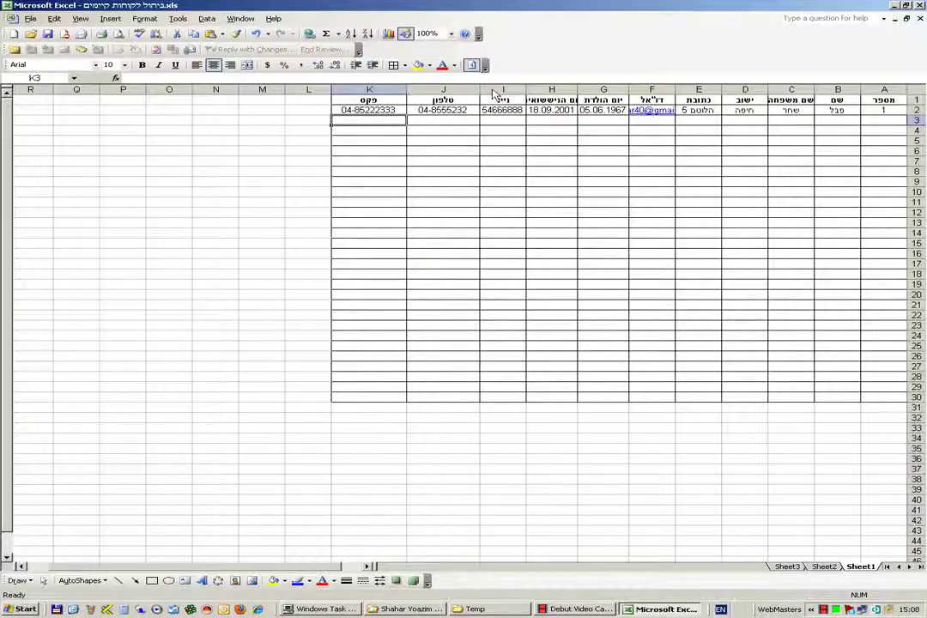
{"action": "left_click_drag", "start_coordinate": [479, 96], "coordinate": [511, 96]}
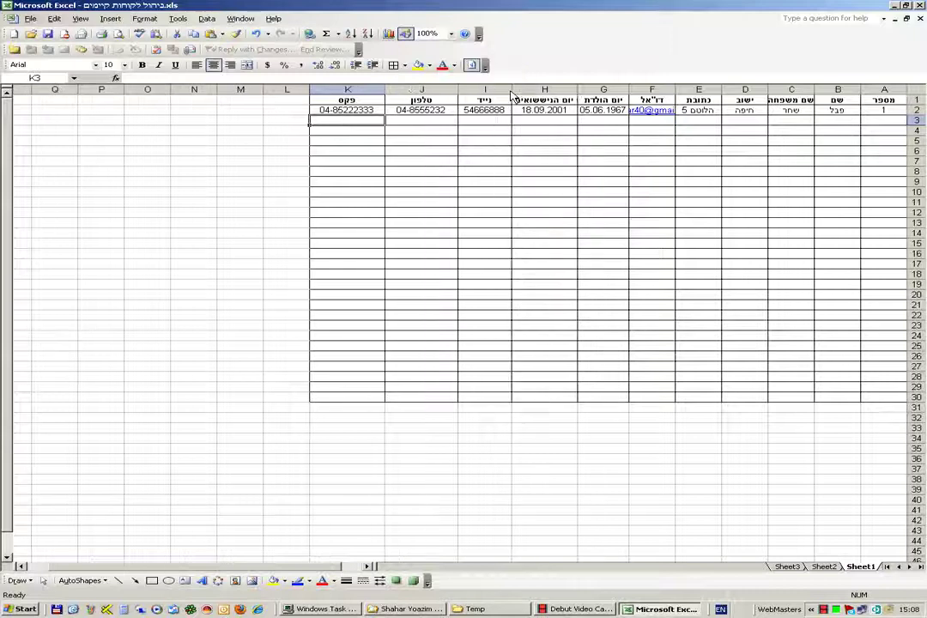
{"action": "double_click", "coordinate": [544, 99]}
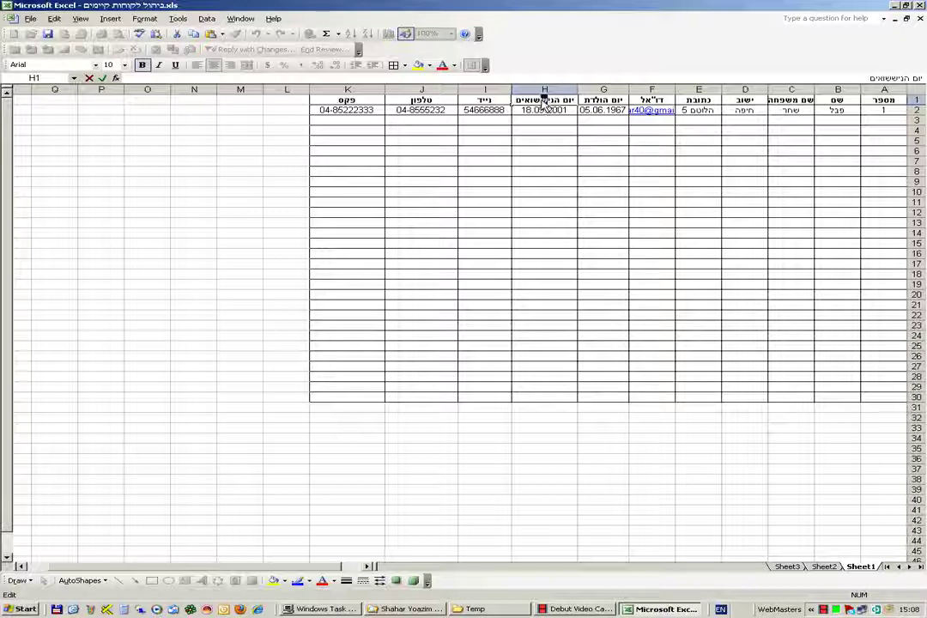
{"action": "left_click", "coordinate": [549, 164]}
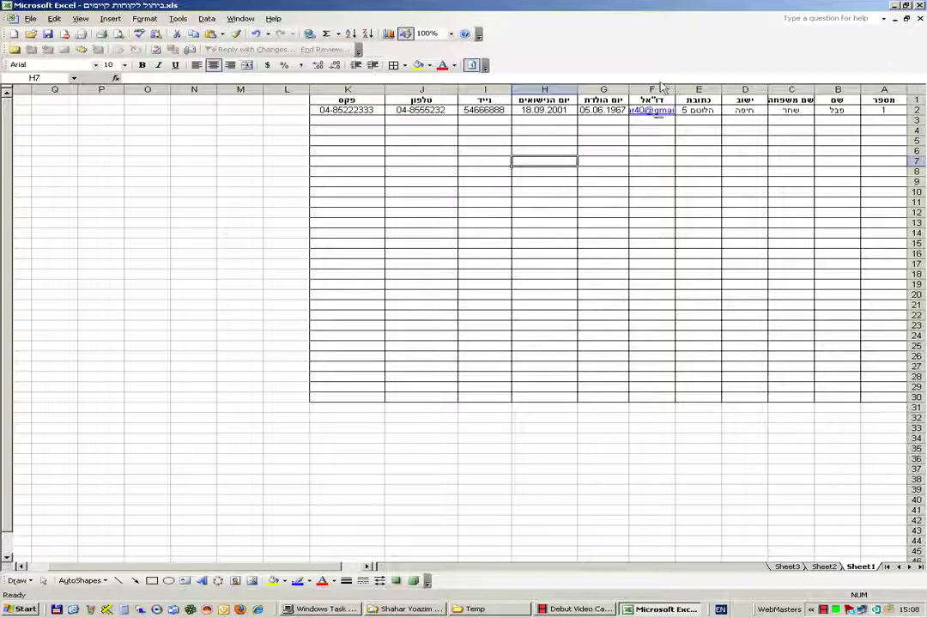
{"action": "left_click_drag", "start_coordinate": [629, 90], "coordinate": [563, 91]}
{"action": "left_click", "coordinate": [643, 184]}
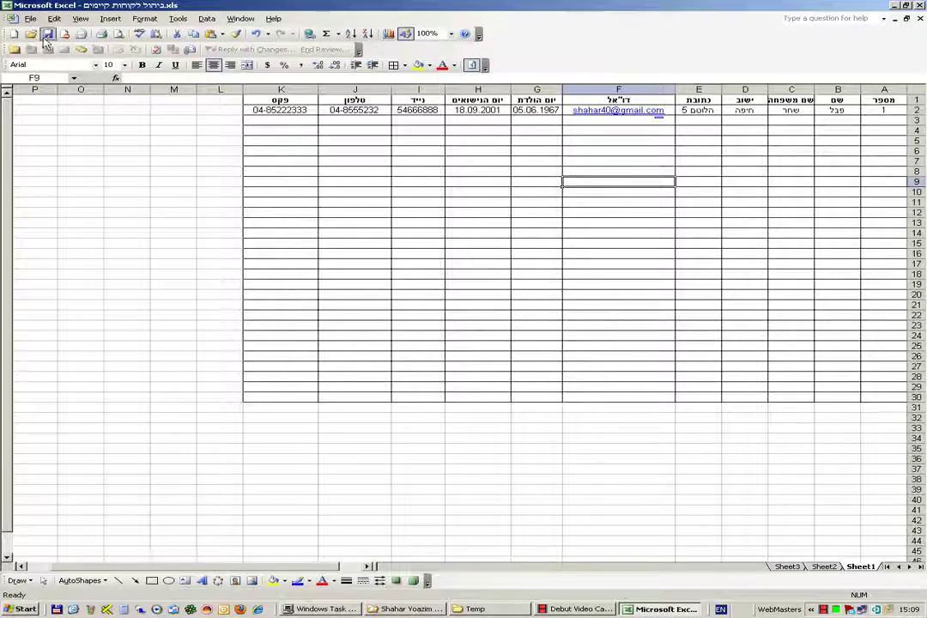
- Open the client-list workbook מתנות.csv.xls from the project folder in Explorer
{"action": "left_click", "coordinate": [905, 18]}
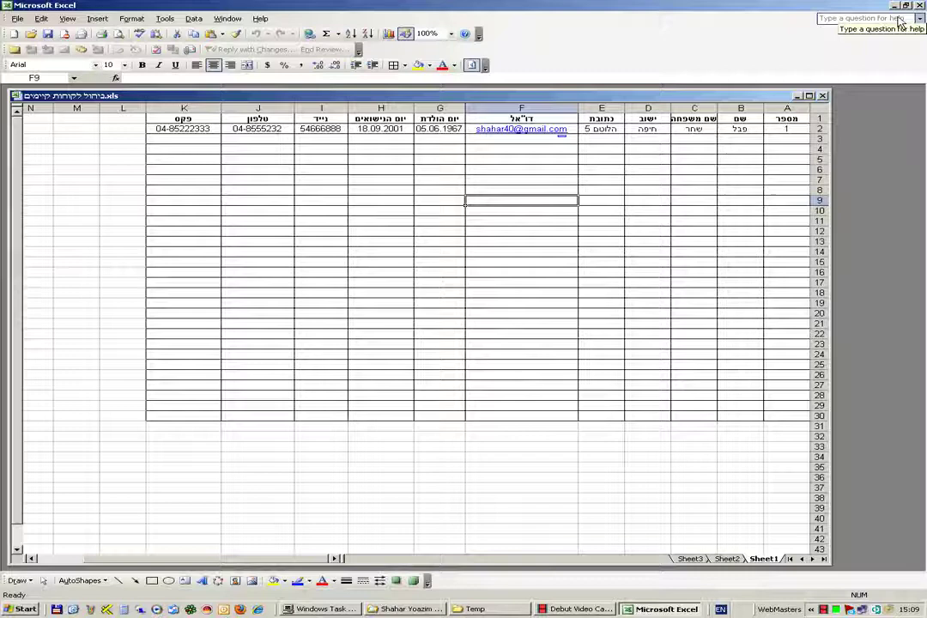
{"action": "left_click", "coordinate": [893, 6]}
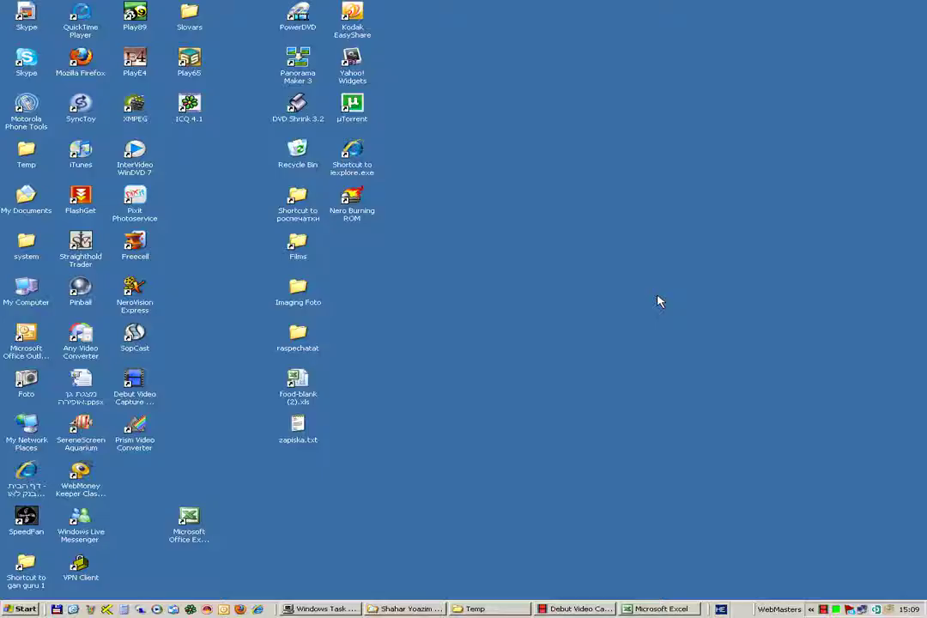
{"action": "left_click", "coordinate": [427, 608]}
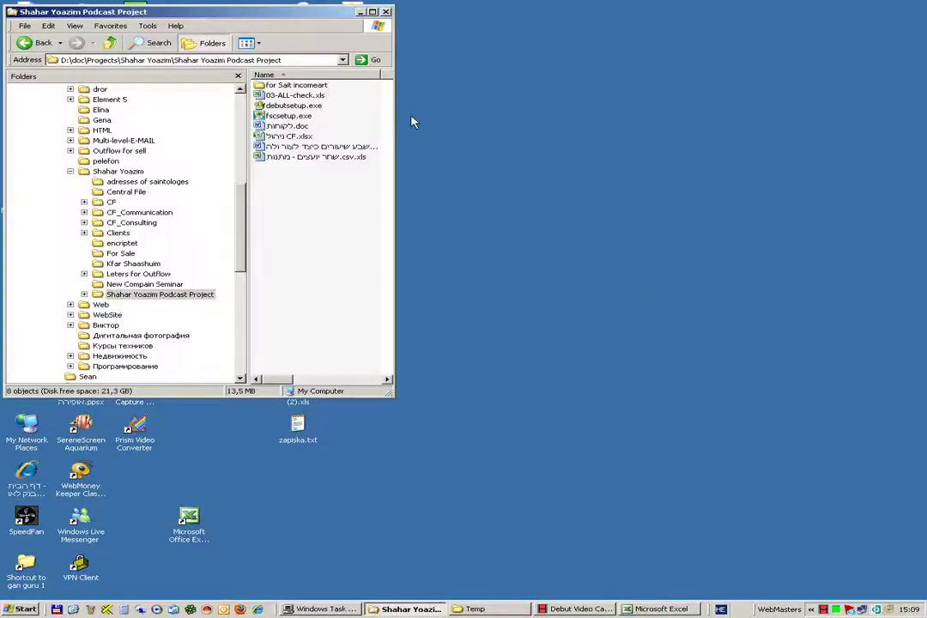
{"action": "double_click", "coordinate": [315, 157]}
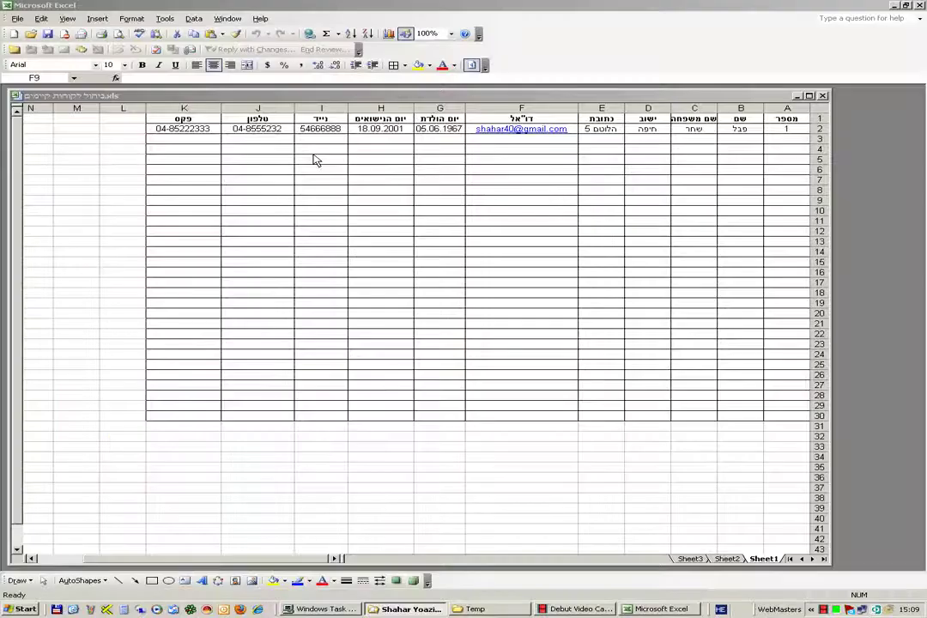
- Narrow the client-table window and move it right, then bring the client-list workbook forward on the left
{"action": "left_click", "coordinate": [648, 517]}
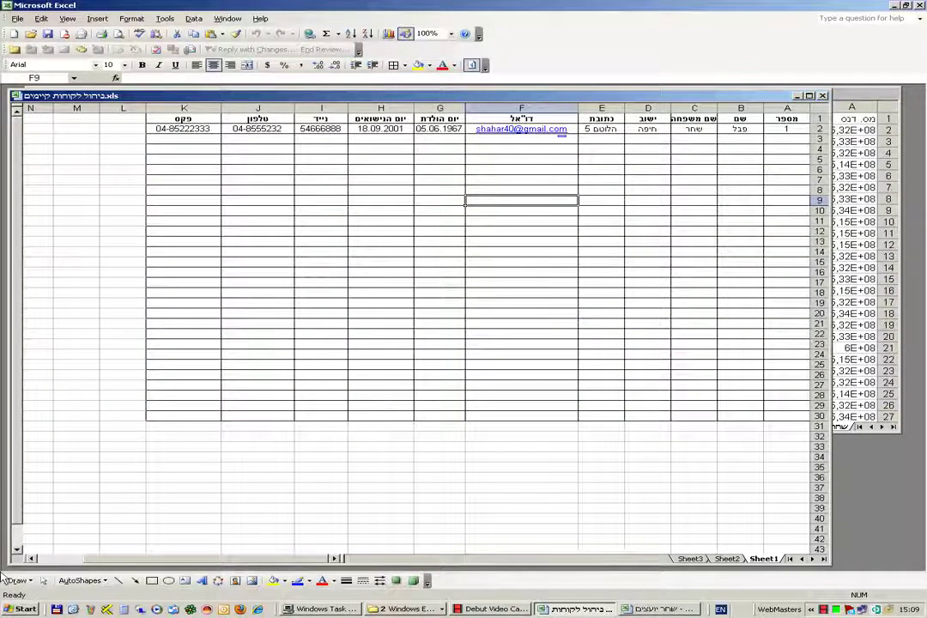
{"action": "left_click_drag", "start_coordinate": [11, 343], "coordinate": [369, 344]}
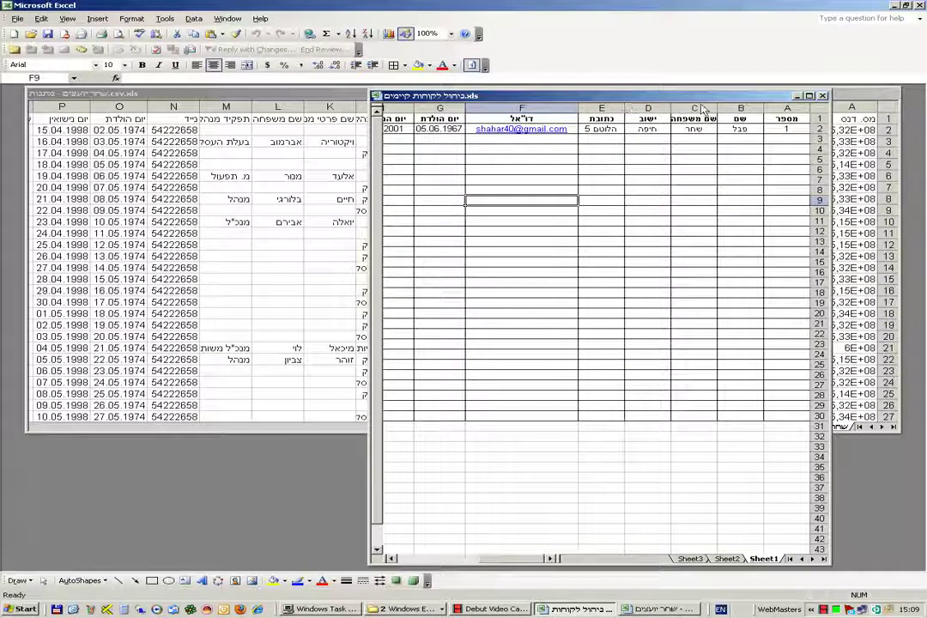
{"action": "left_click_drag", "start_coordinate": [719, 101], "coordinate": [816, 102]}
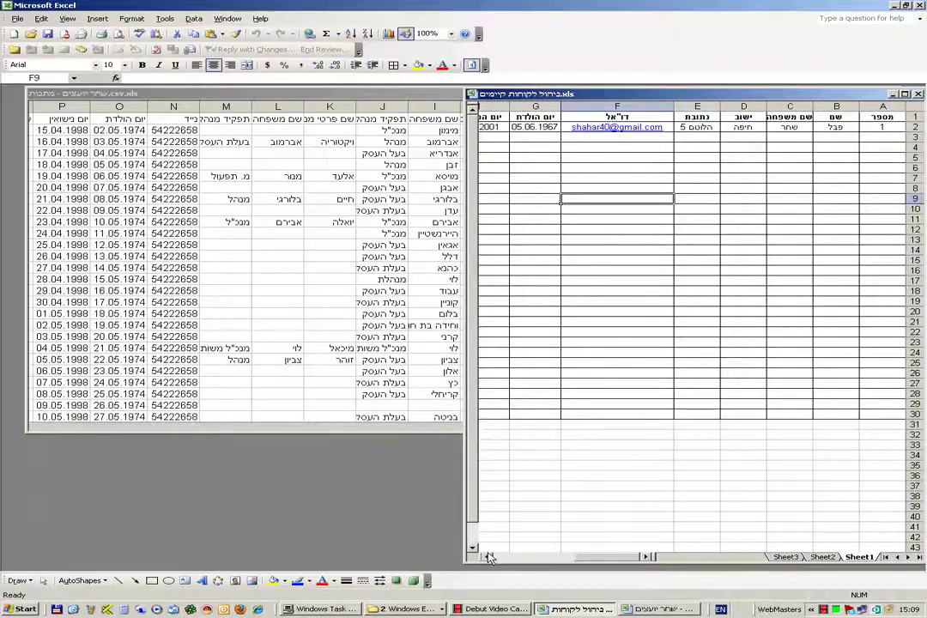
{"action": "left_click", "coordinate": [251, 197]}
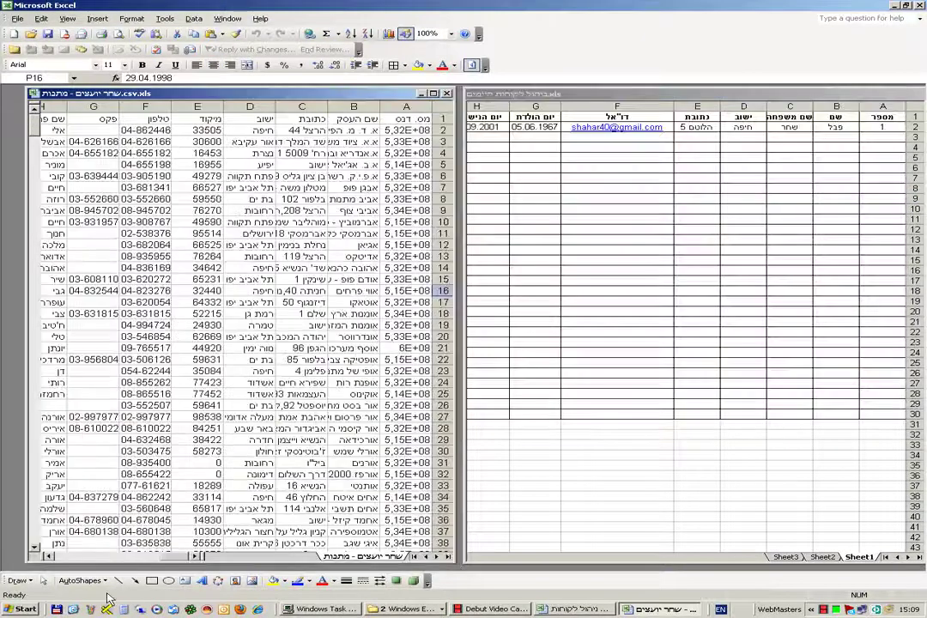
- Widen the client-list window, then enter client number 2 in A3 of the client table
{"action": "left_click_drag", "start_coordinate": [27, 555], "coordinate": [2, 563]}
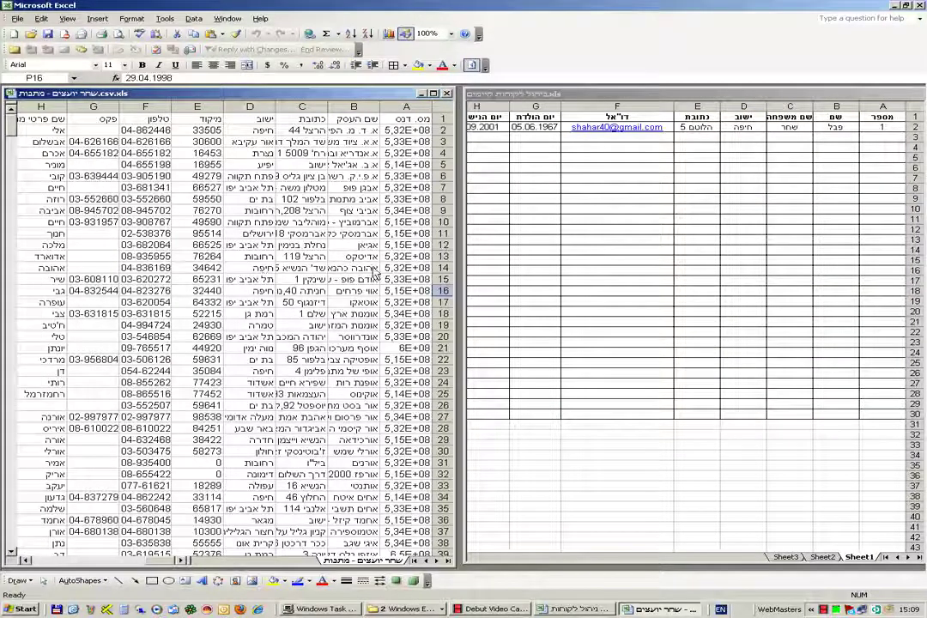
{"action": "left_click", "coordinate": [884, 94]}
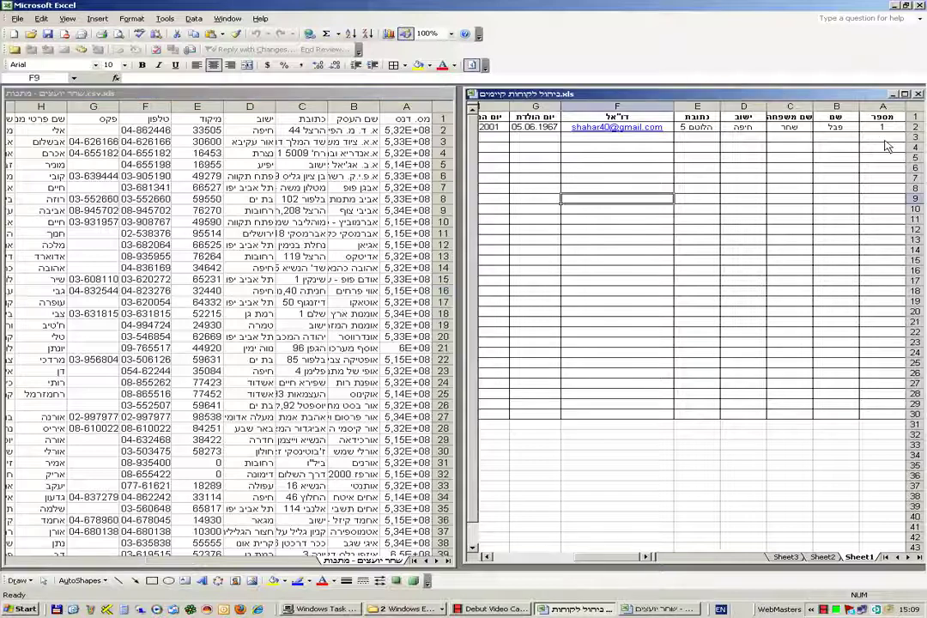
{"action": "left_click", "coordinate": [884, 138]}
{"action": "type", "text": "2"}
{"action": "left_click", "coordinate": [836, 137]}
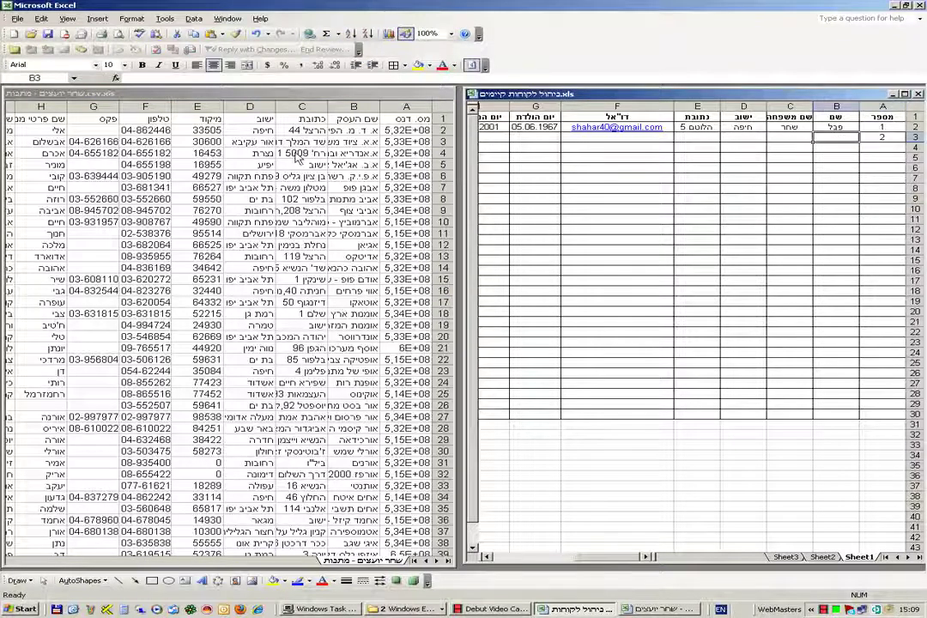
- Copy the first name from H2 of the client list into B3 of the client table
{"action": "left_click", "coordinate": [221, 560]}
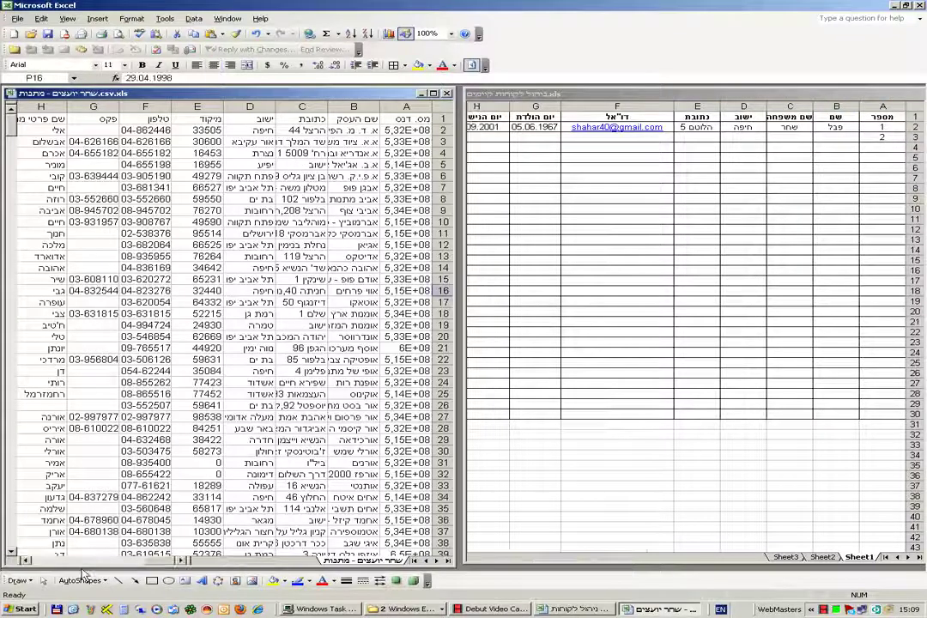
{"action": "left_click", "coordinate": [28, 561]}
{"action": "left_click", "coordinate": [27, 561]}
{"action": "left_click", "coordinate": [27, 561]}
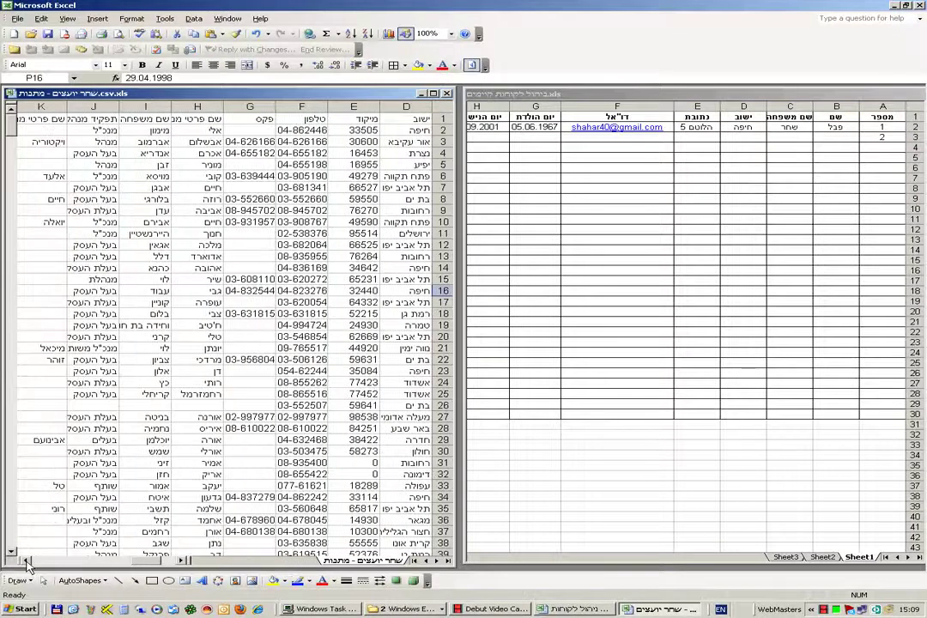
{"action": "left_click", "coordinate": [28, 561]}
{"action": "left_click", "coordinate": [28, 561]}
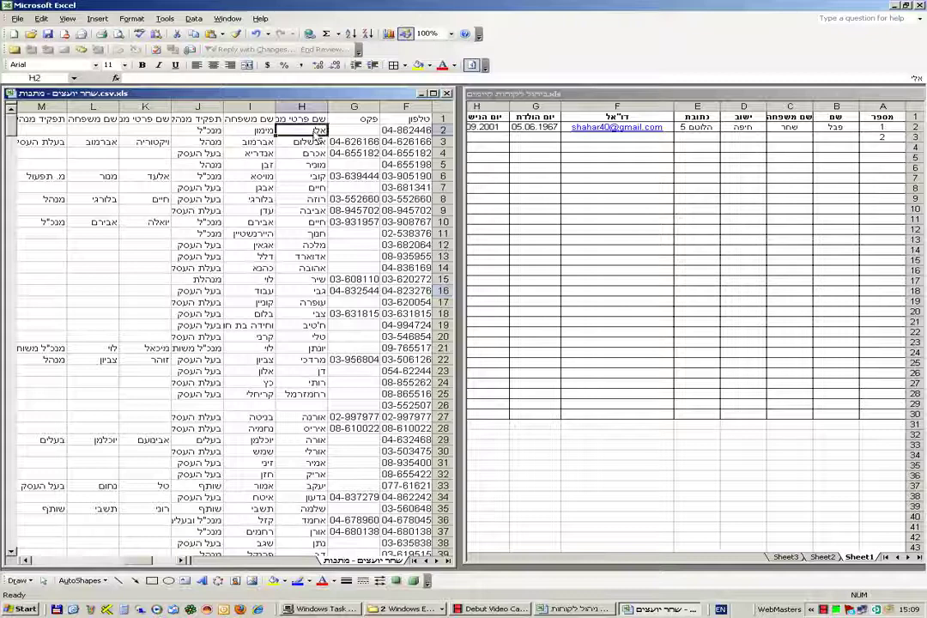
{"action": "right_click", "coordinate": [302, 130]}
{"action": "left_click", "coordinate": [318, 142]}
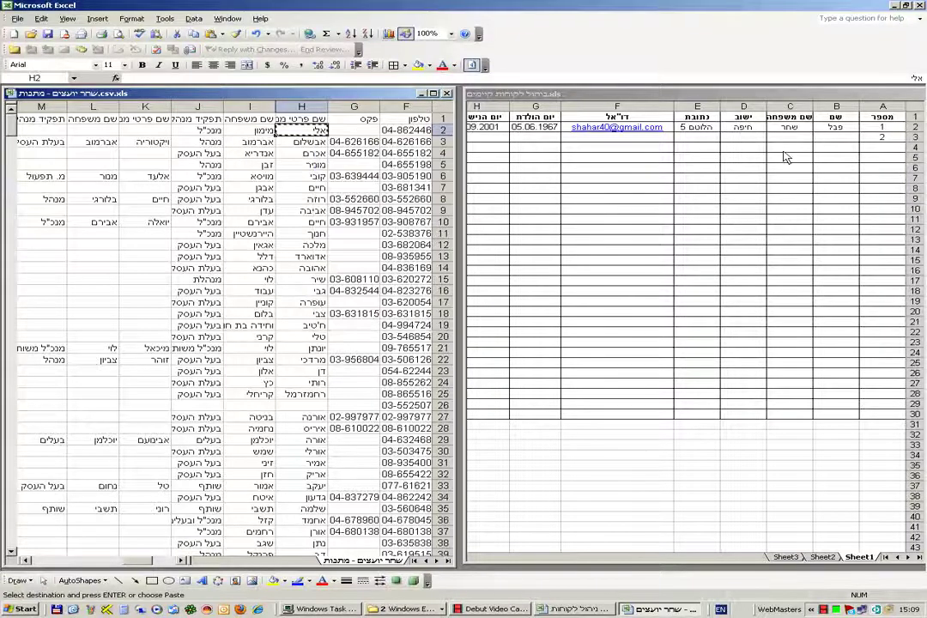
{"action": "right_click", "coordinate": [837, 137]}
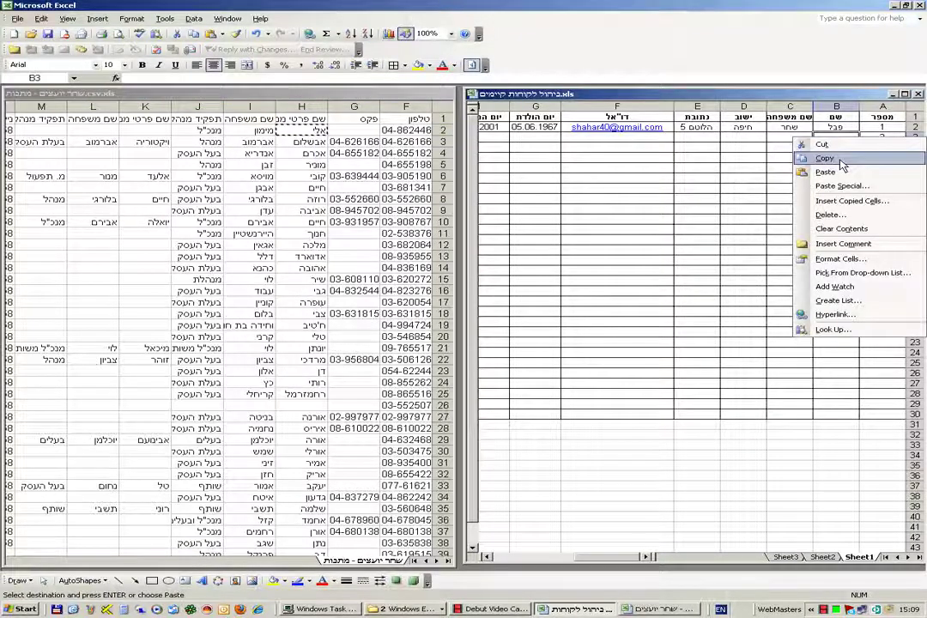
{"action": "left_click", "coordinate": [826, 171]}
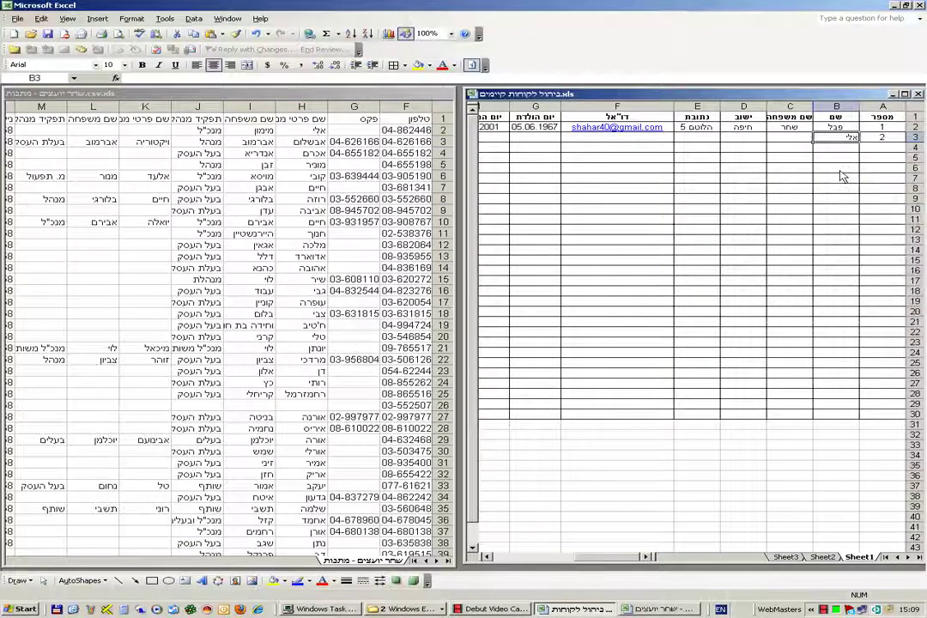
- Copy the surname from I2 of the client list into C3 of the client table
{"action": "left_click", "coordinate": [251, 131]}
{"action": "right_click", "coordinate": [250, 130]}
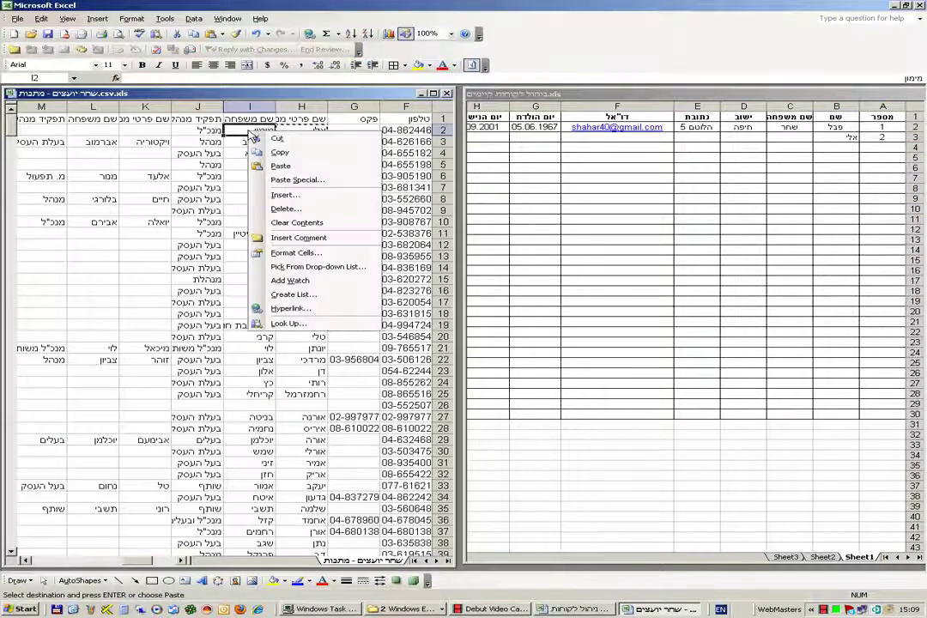
{"action": "left_click", "coordinate": [280, 151]}
{"action": "left_click", "coordinate": [793, 140]}
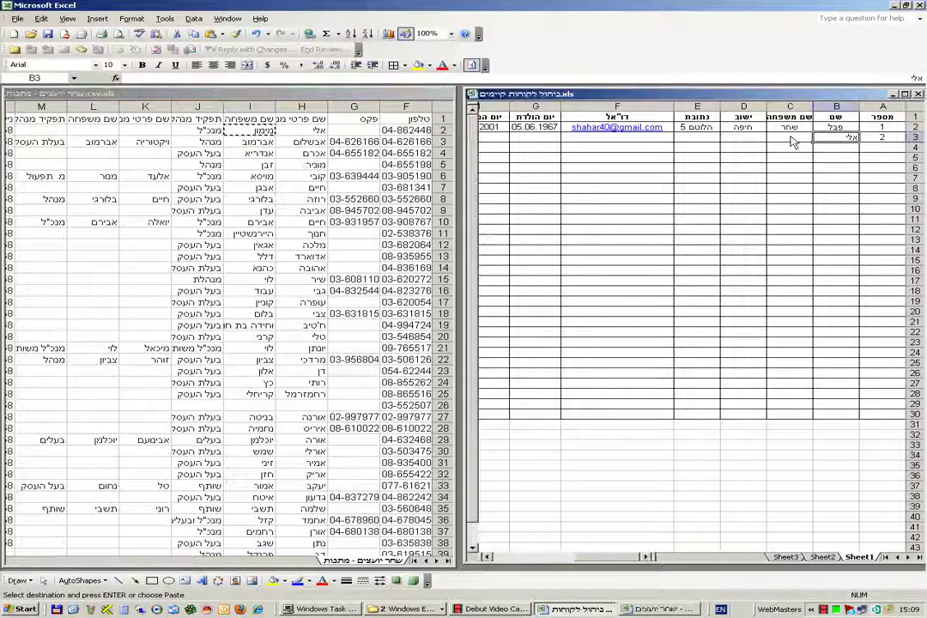
{"action": "right_click", "coordinate": [793, 140]}
{"action": "left_click", "coordinate": [824, 173]}
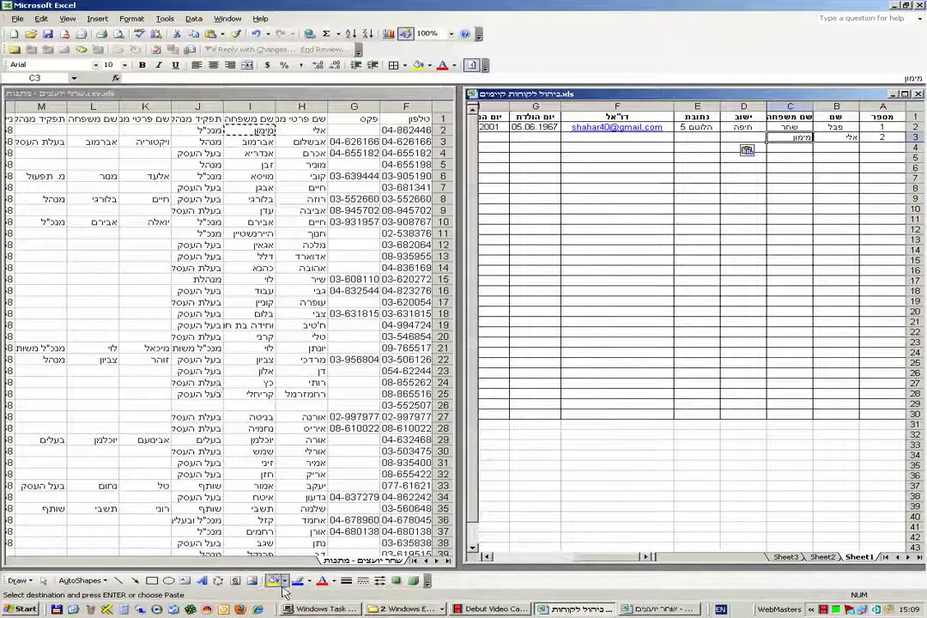
{"action": "left_click", "coordinate": [206, 563]}
{"action": "left_click_drag", "start_coordinate": [182, 558], "coordinate": [182, 559]}
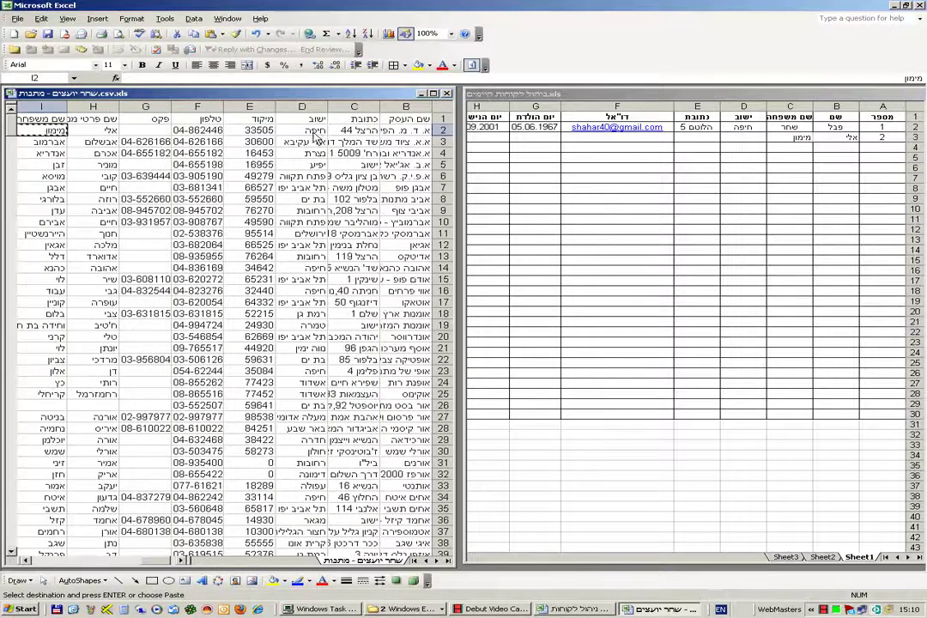
- Copy the city חיפה from D2 of the client list into D3
{"action": "left_click", "coordinate": [316, 131]}
{"action": "right_click", "coordinate": [315, 133]}
{"action": "left_click", "coordinate": [339, 154]}
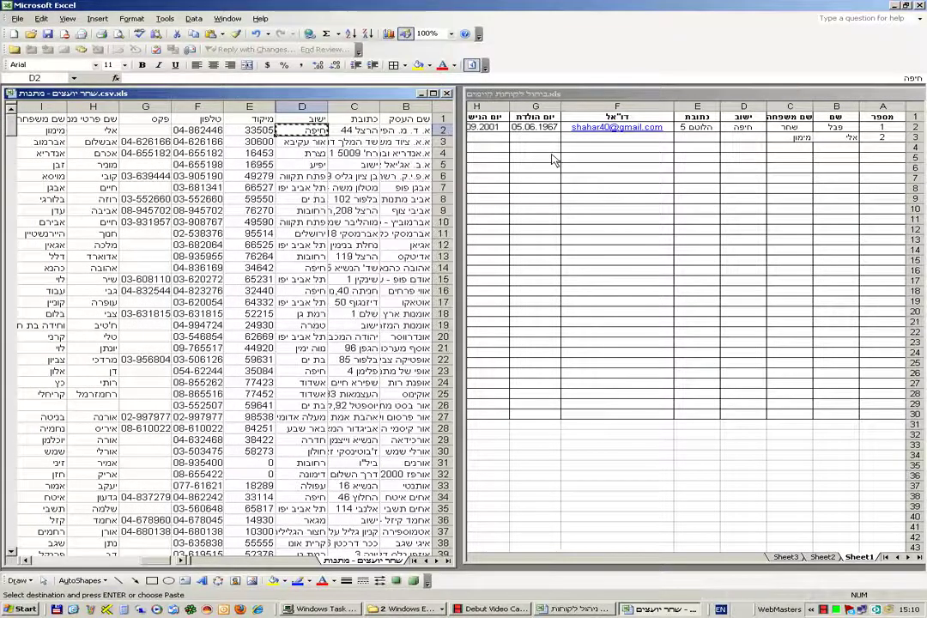
{"action": "left_click", "coordinate": [740, 140]}
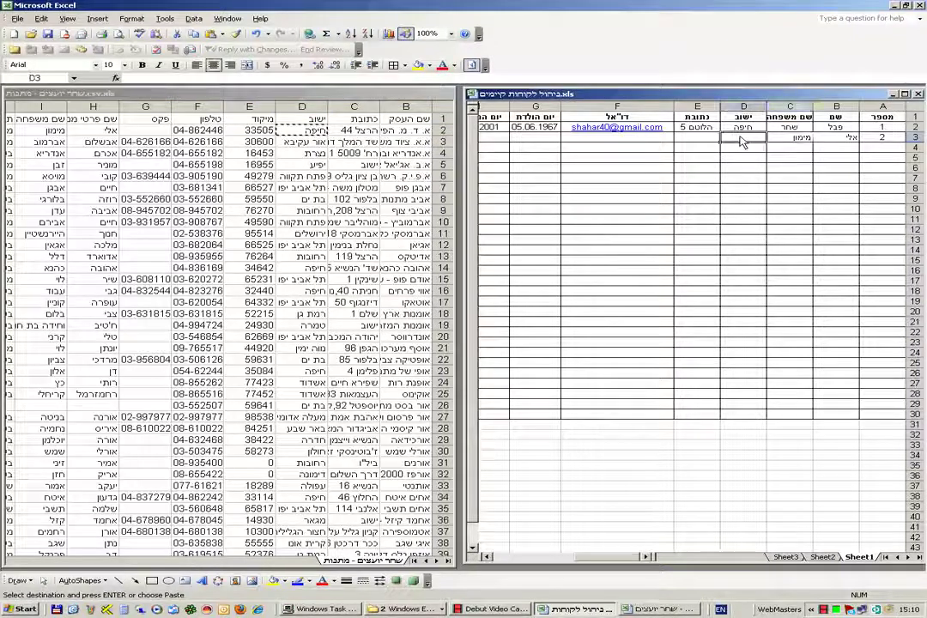
{"action": "right_click", "coordinate": [743, 141]}
{"action": "left_click", "coordinate": [771, 171]}
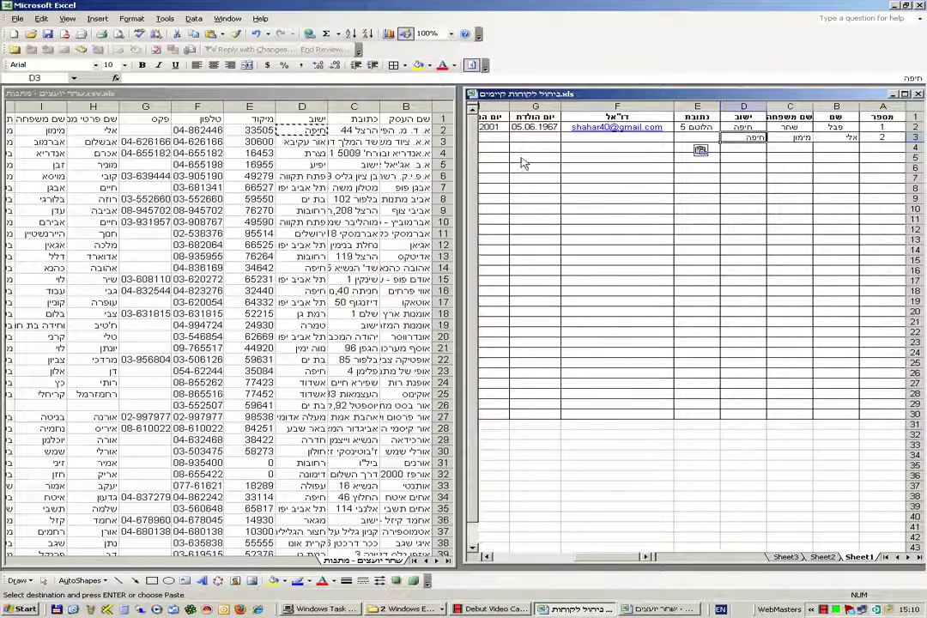
{"action": "left_click", "coordinate": [699, 137]}
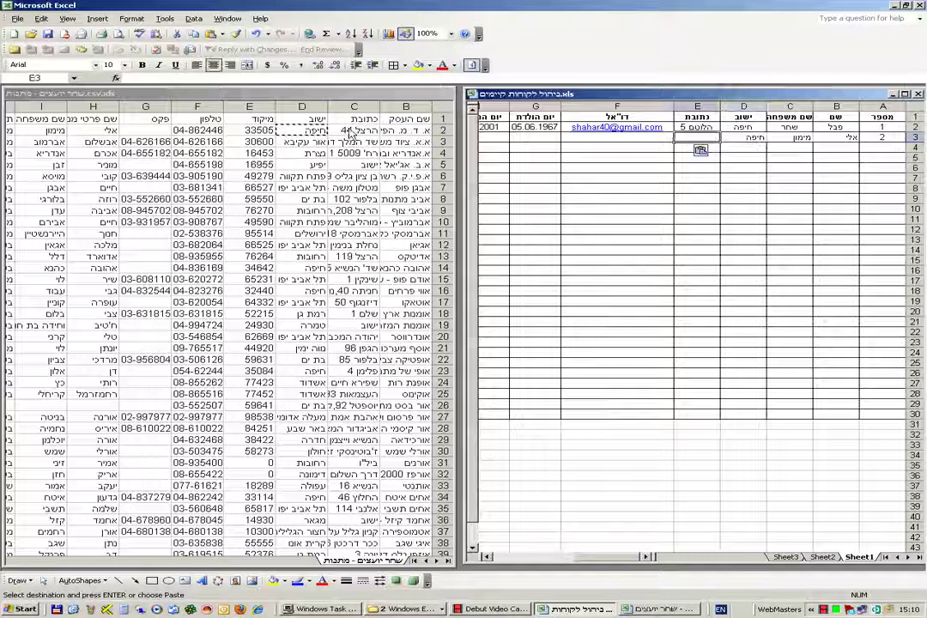
{"action": "left_click", "coordinate": [352, 130]}
{"action": "right_click", "coordinate": [354, 131]}
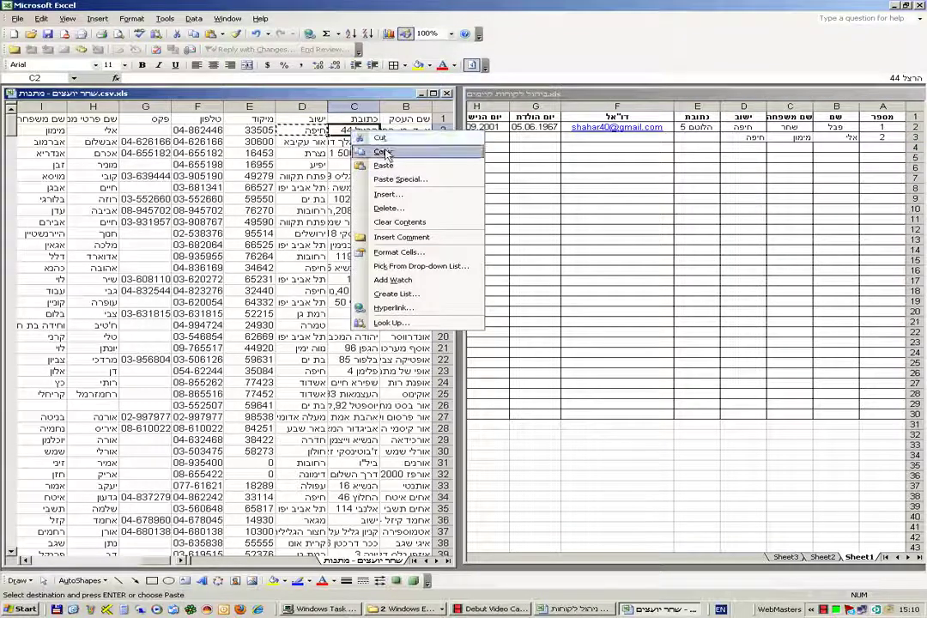
{"action": "left_click", "coordinate": [382, 151]}
{"action": "left_click", "coordinate": [710, 140]}
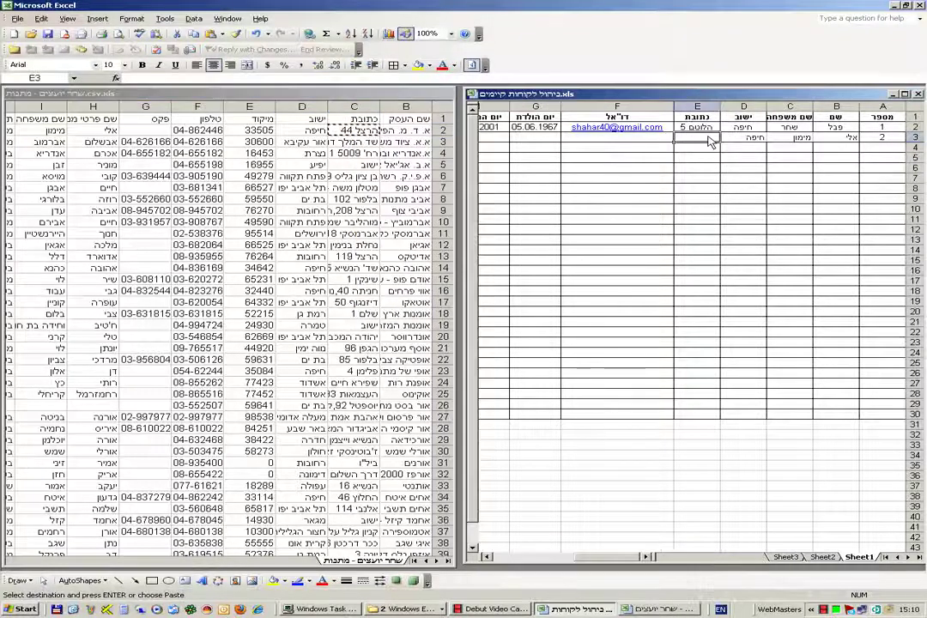
{"action": "right_click", "coordinate": [708, 138]}
{"action": "left_click", "coordinate": [737, 171]}
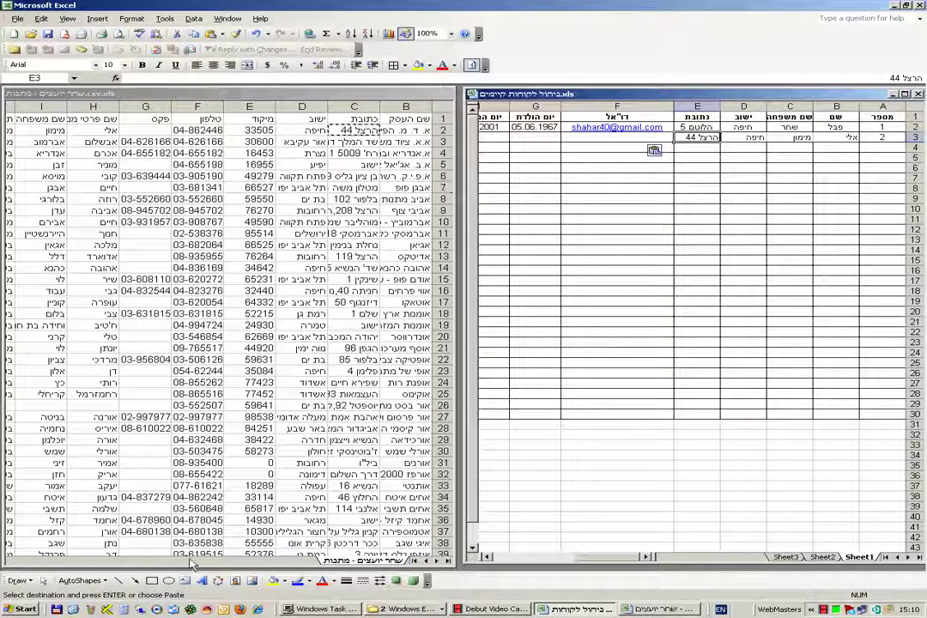
{"action": "left_click", "coordinate": [217, 559]}
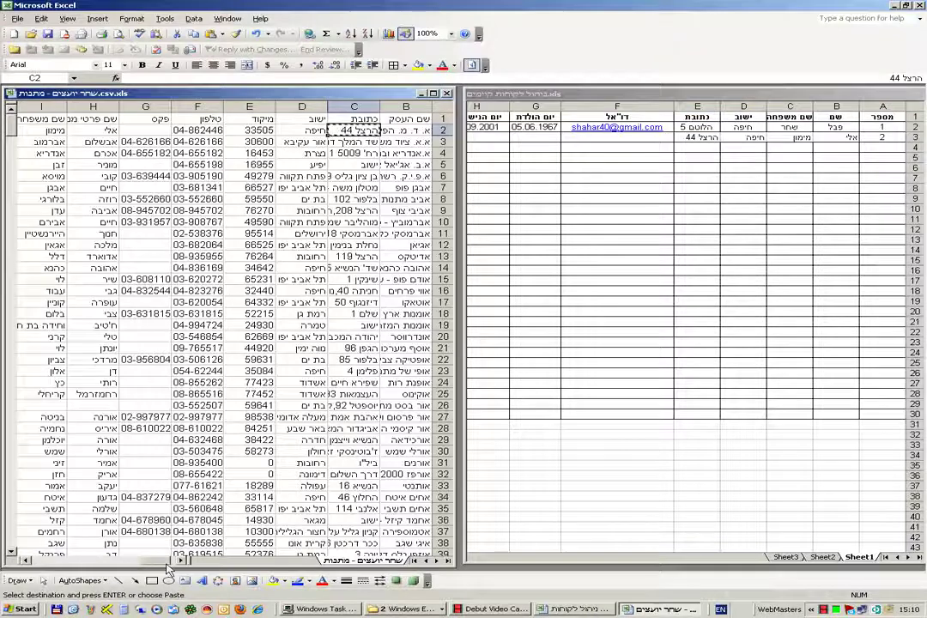
{"action": "left_click_drag", "start_coordinate": [159, 563], "coordinate": [128, 575]}
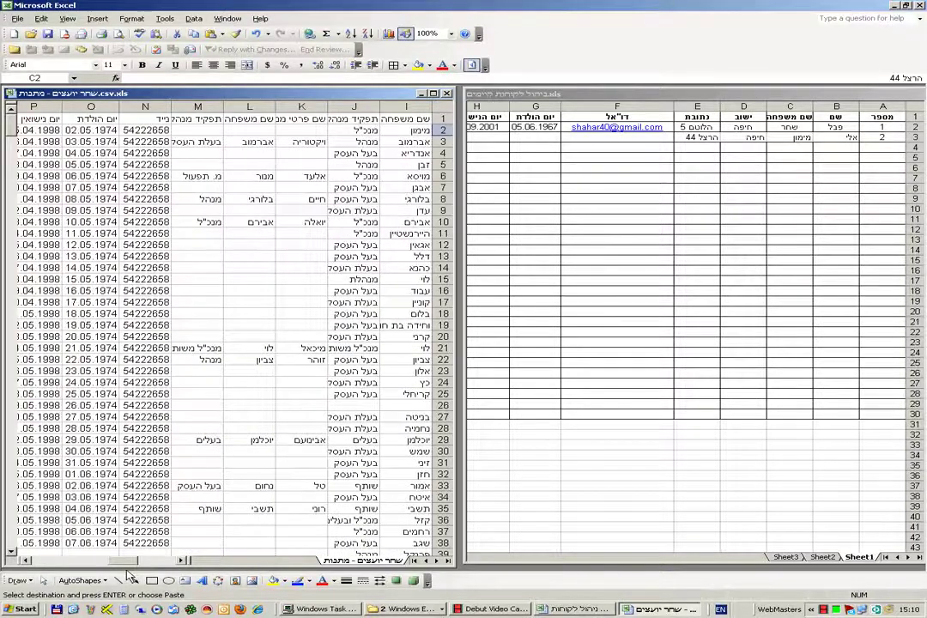
{"action": "left_click", "coordinate": [90, 129]}
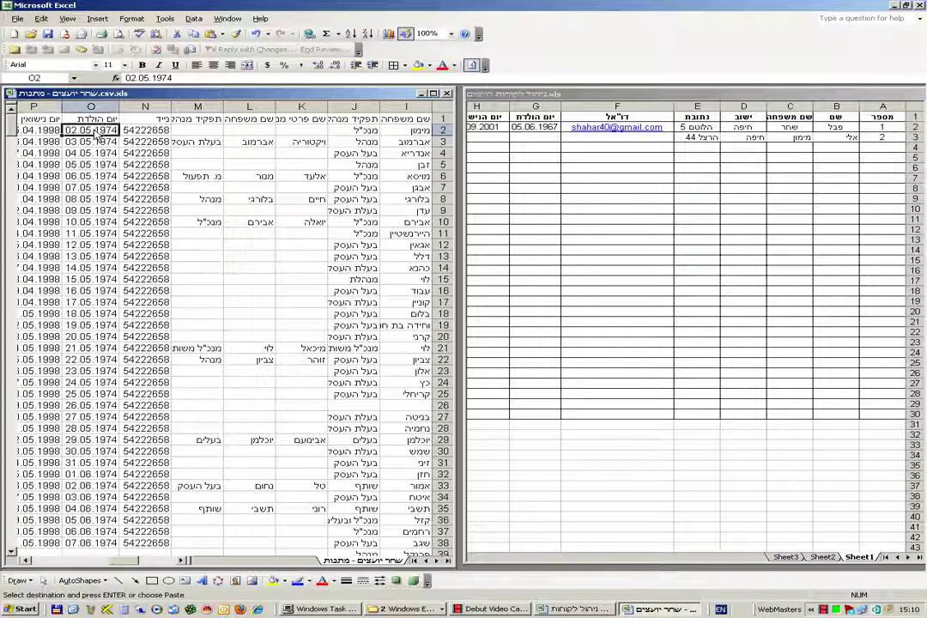
{"action": "right_click", "coordinate": [93, 130]}
{"action": "left_click", "coordinate": [126, 151]}
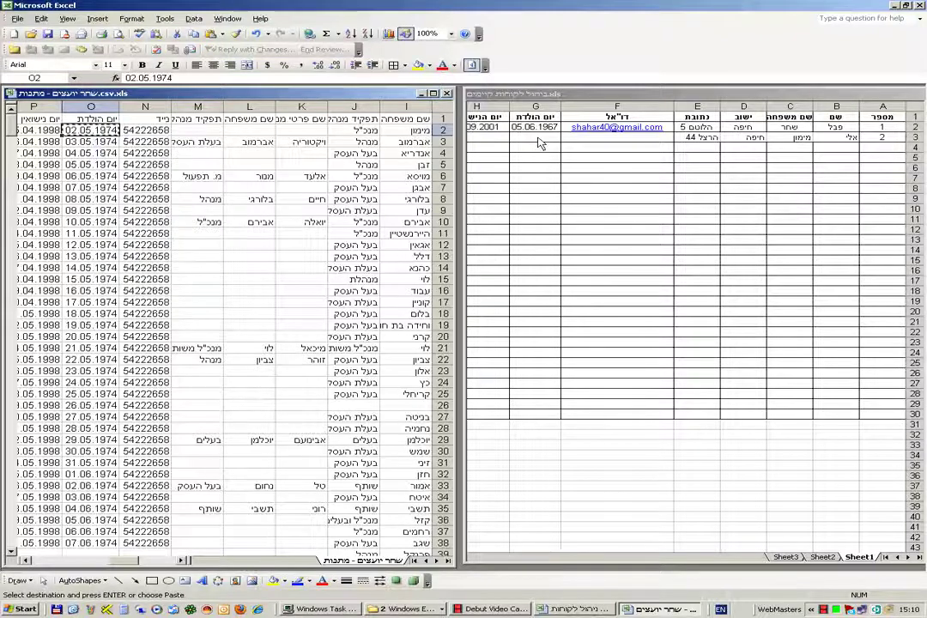
{"action": "left_click", "coordinate": [541, 138]}
{"action": "right_click", "coordinate": [541, 143]}
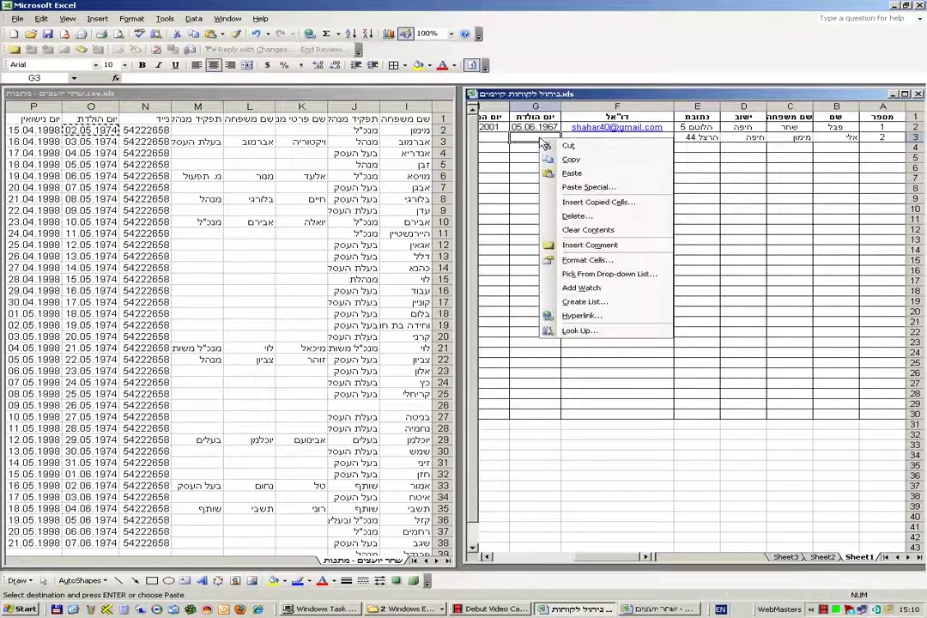
{"action": "left_click", "coordinate": [559, 176]}
{"action": "left_click", "coordinate": [486, 558]}
{"action": "left_click", "coordinate": [485, 557]}
{"action": "left_click", "coordinate": [486, 558]}
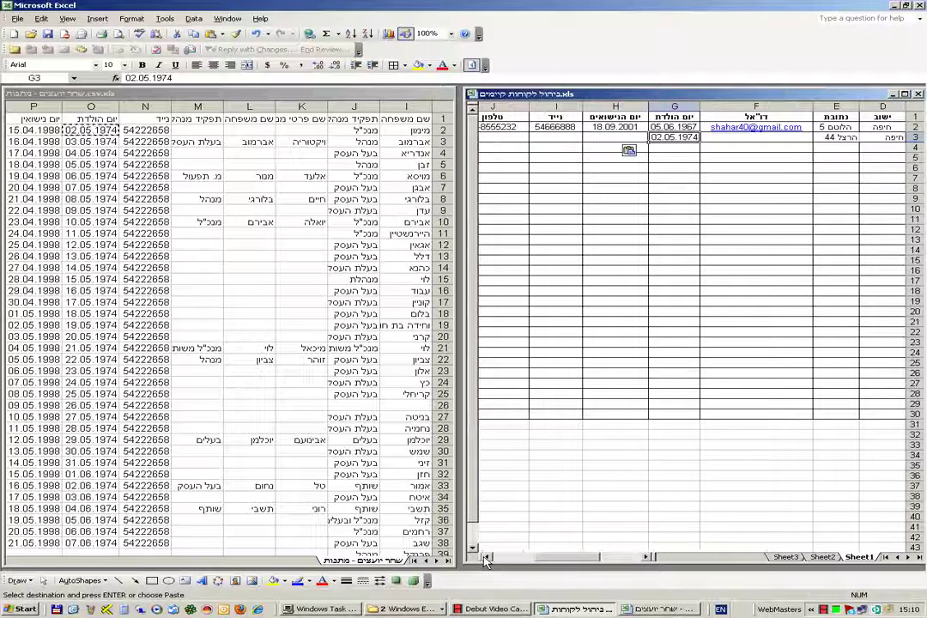
- Copy the wedding date 15.04.1998 from P2 into H3 of the client table
{"action": "left_click", "coordinate": [50, 129]}
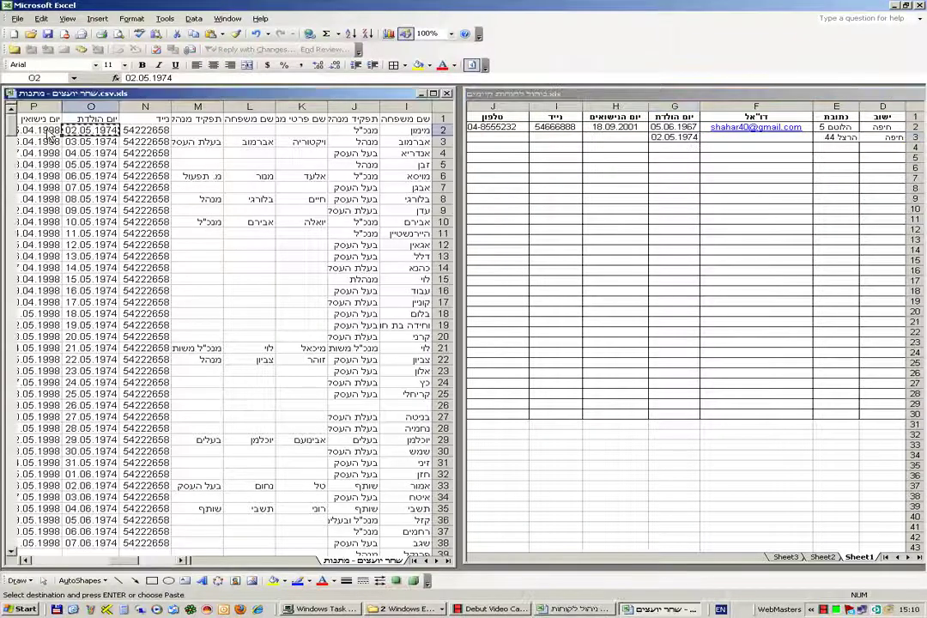
{"action": "left_click", "coordinate": [50, 131]}
{"action": "right_click", "coordinate": [51, 132]}
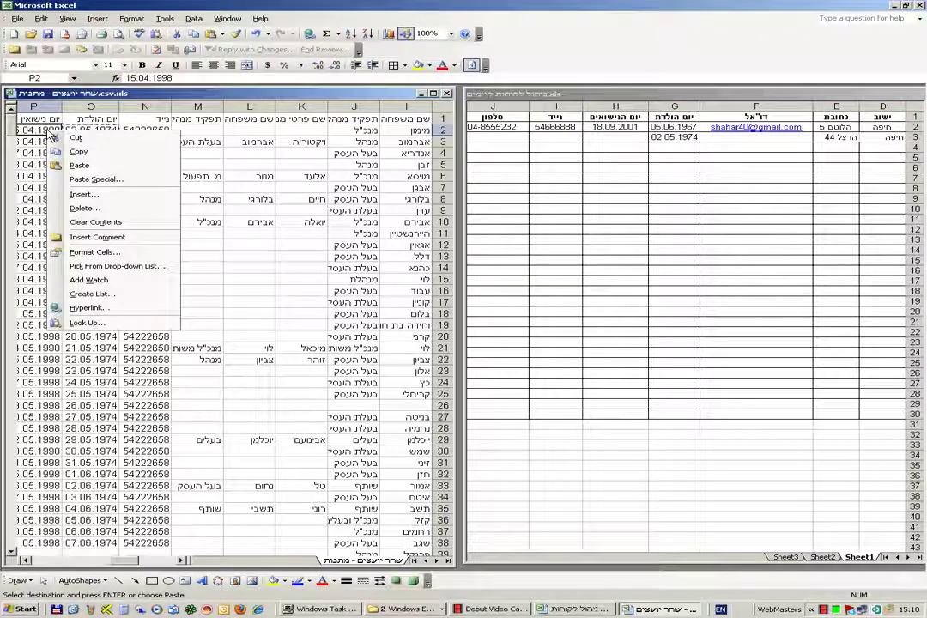
{"action": "left_click", "coordinate": [96, 169]}
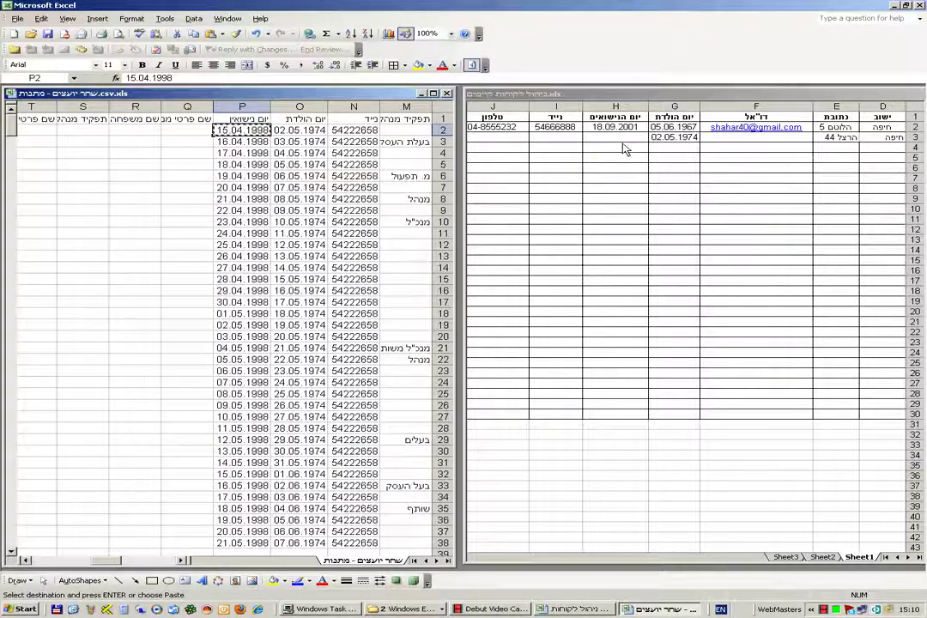
{"action": "left_click", "coordinate": [623, 139]}
{"action": "right_click", "coordinate": [625, 139]}
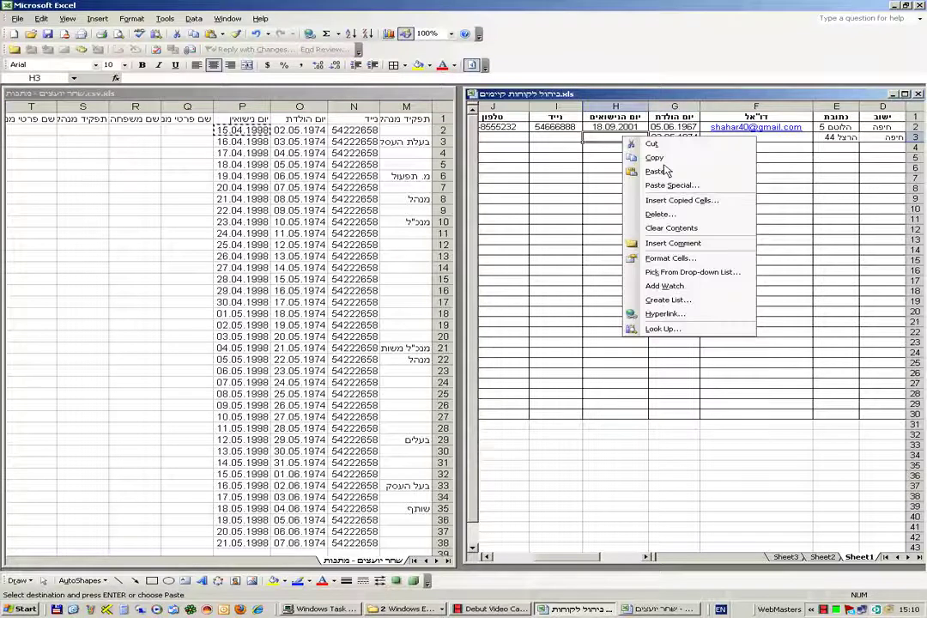
{"action": "left_click", "coordinate": [655, 171]}
- Edit the H1 header to read יום נישואים by deleting the extra letter
{"action": "left_click", "coordinate": [621, 119]}
{"action": "double_click", "coordinate": [625, 118]}
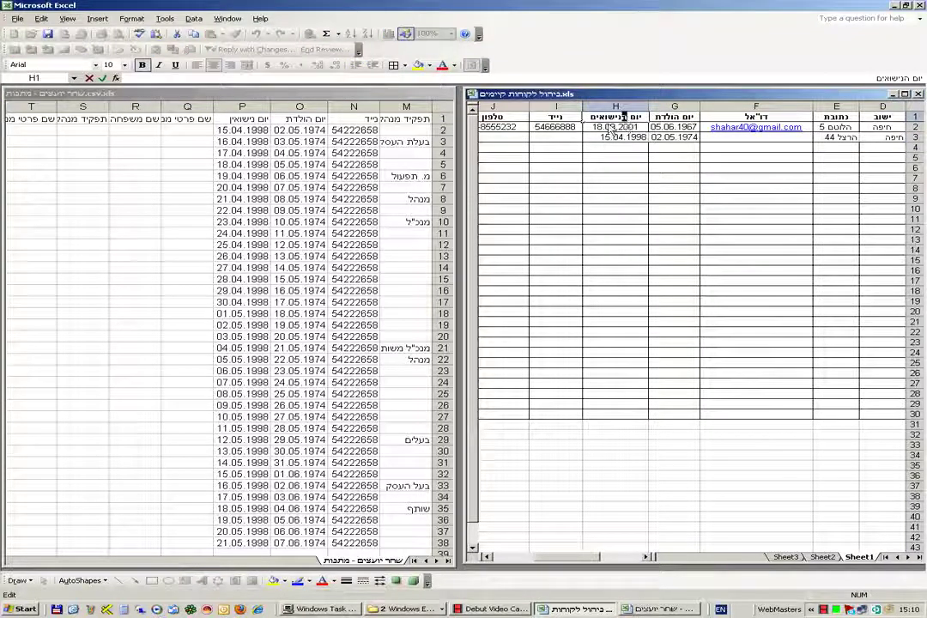
{"action": "key", "text": "BackSpace"}
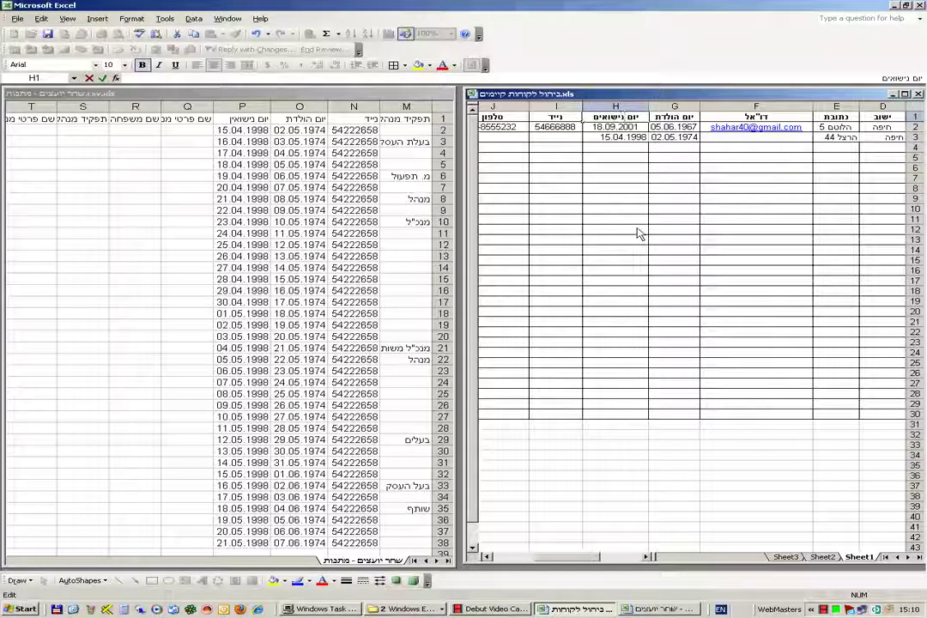
{"action": "key", "text": "Return"}
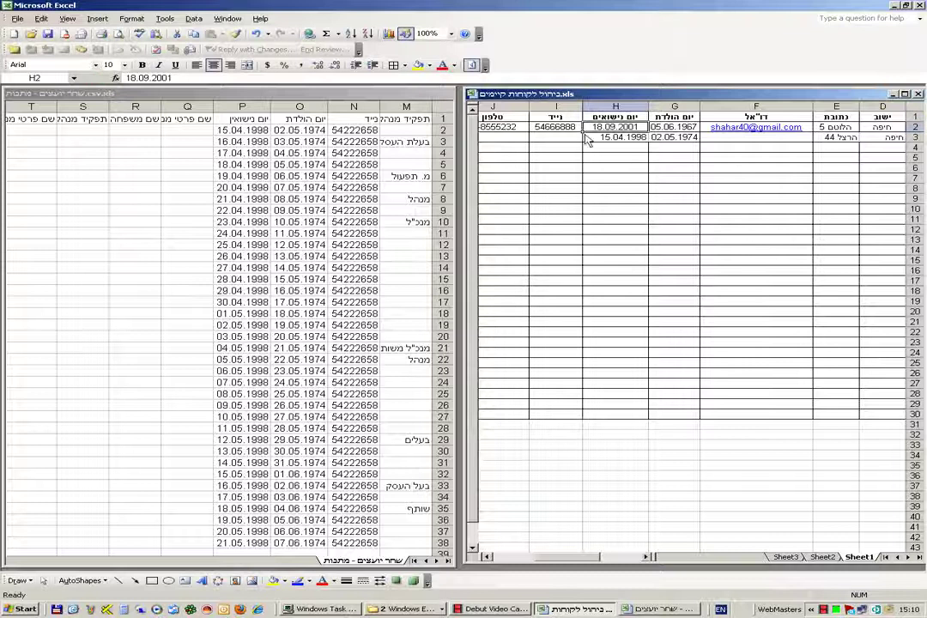
- Copy the mobile number from N2 of the client list into I3
{"action": "left_click", "coordinate": [367, 128]}
{"action": "left_click", "coordinate": [367, 128]}
{"action": "right_click", "coordinate": [367, 129]}
{"action": "left_click", "coordinate": [403, 152]}
{"action": "left_click", "coordinate": [552, 142]}
{"action": "right_click", "coordinate": [552, 142]}
{"action": "left_click", "coordinate": [573, 117]}
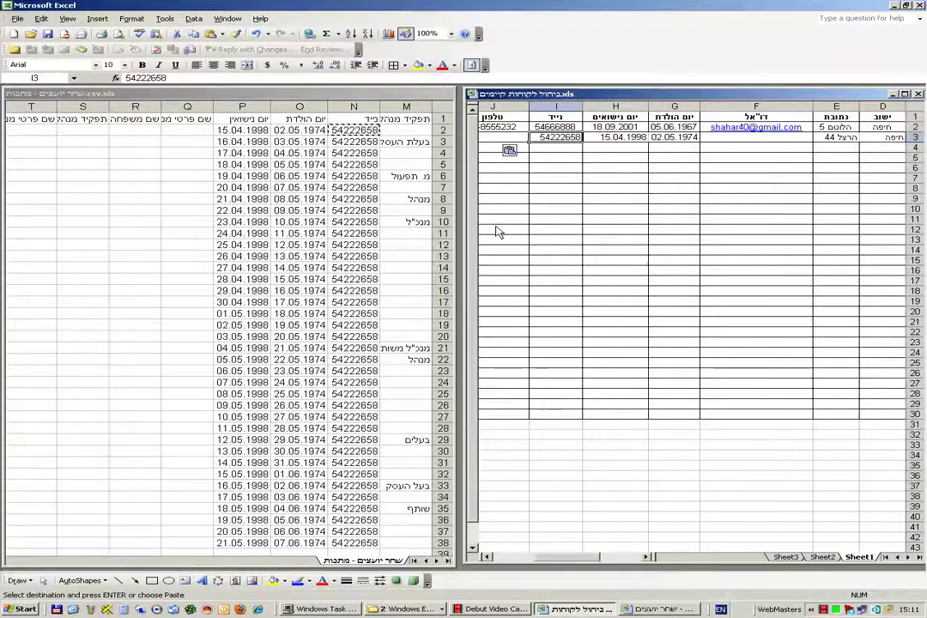
- Copy the phone number from F2 into J3, then scroll the sheet back toward column A
{"action": "left_click", "coordinate": [146, 563]}
{"action": "left_click_drag", "start_coordinate": [108, 562], "coordinate": [172, 532]}
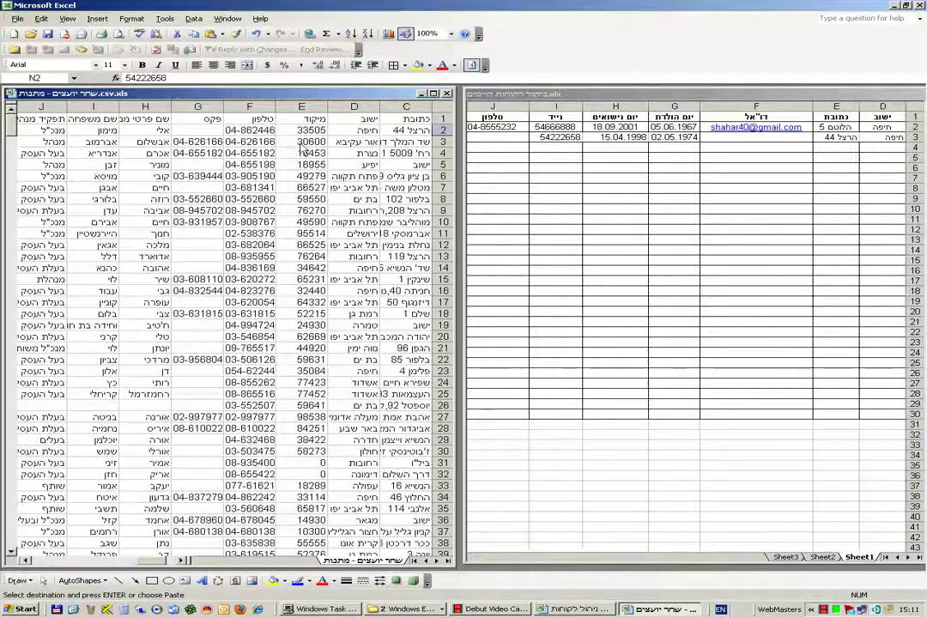
{"action": "right_click", "coordinate": [255, 133]}
{"action": "left_click", "coordinate": [292, 151]}
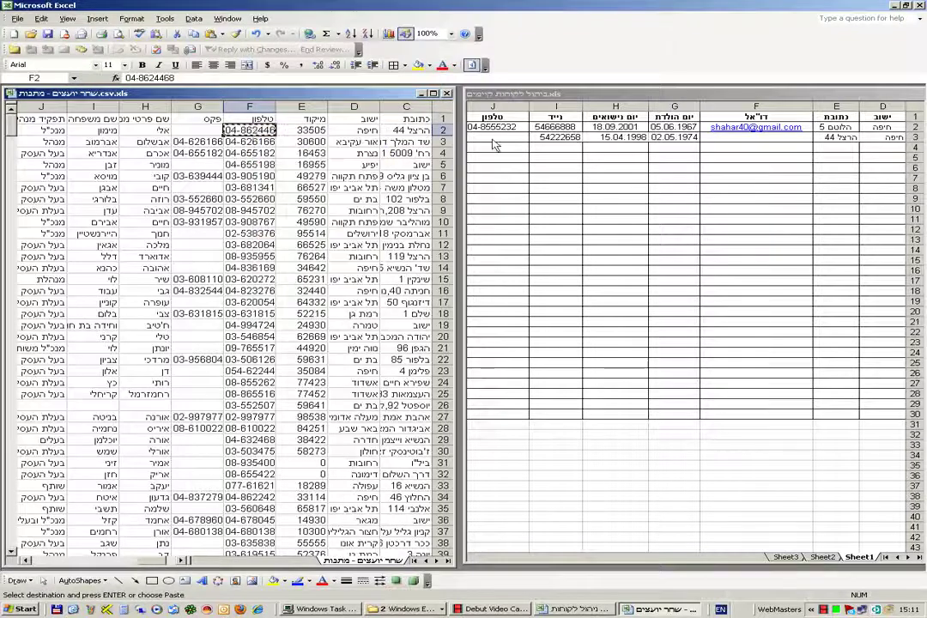
{"action": "left_click", "coordinate": [495, 139]}
{"action": "right_click", "coordinate": [495, 139]}
{"action": "left_click", "coordinate": [525, 173]}
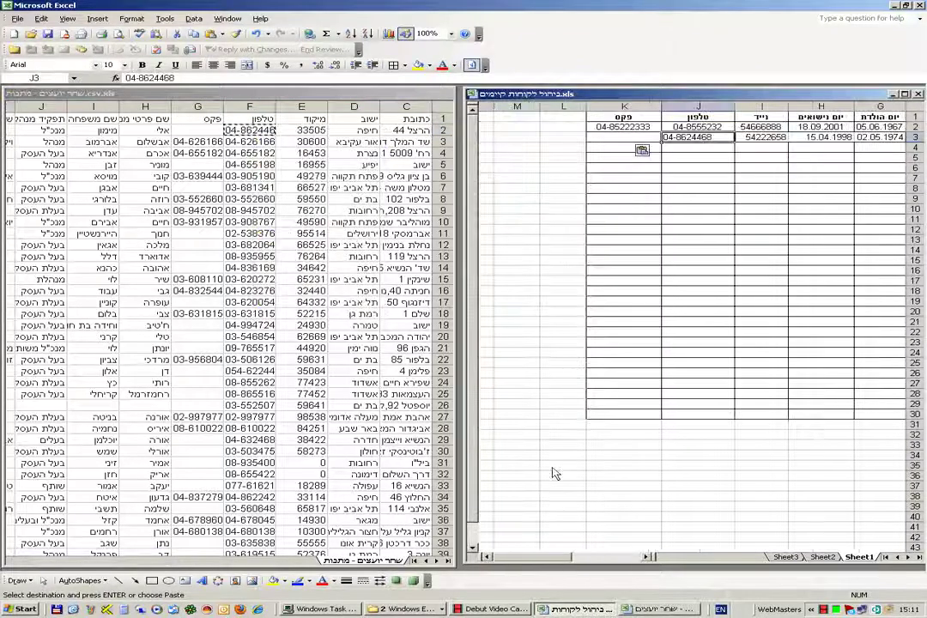
{"action": "left_click", "coordinate": [492, 557]}
{"action": "left_click", "coordinate": [491, 558]}
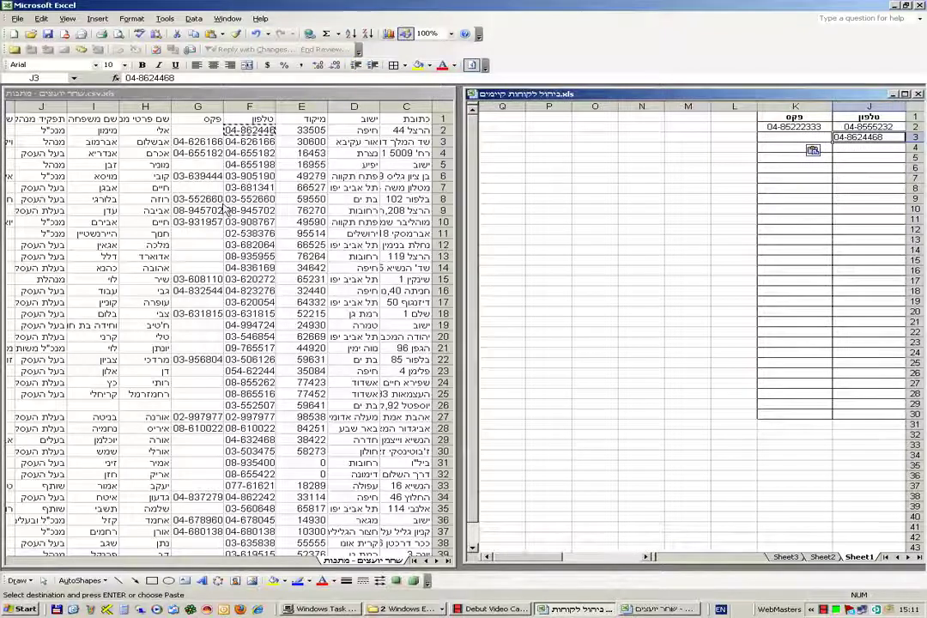
{"action": "left_click_drag", "start_coordinate": [532, 558], "coordinate": [554, 571]}
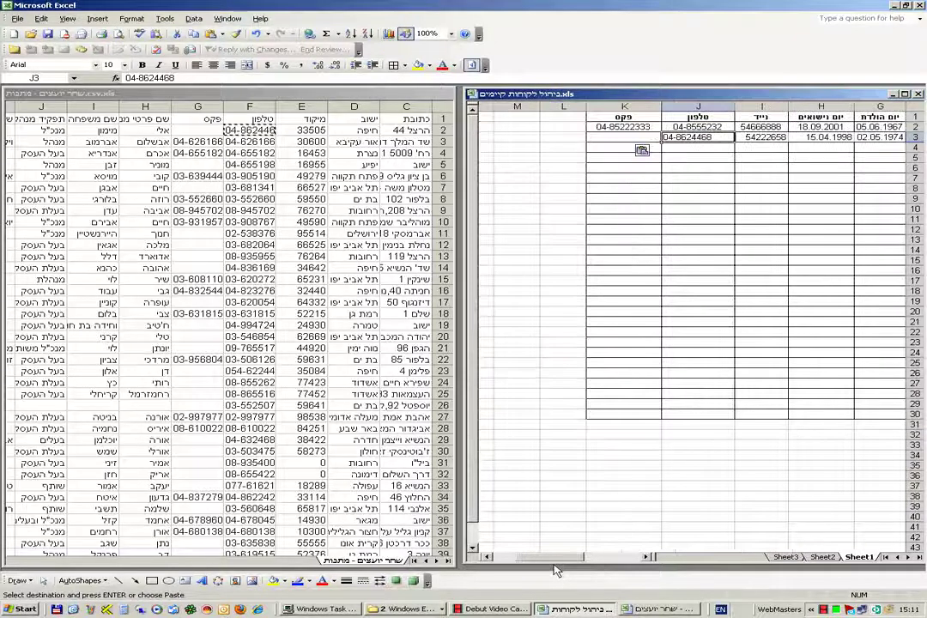
{"action": "left_click_drag", "start_coordinate": [554, 561], "coordinate": [623, 560]}
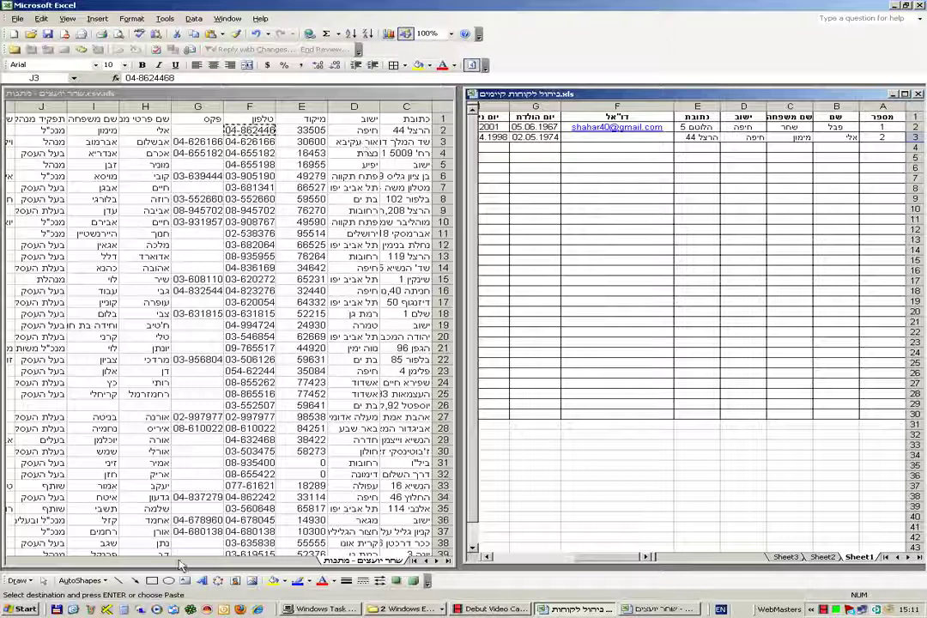
- Paste the client list's first names from H3:H29 into B4 onward, then select the A2:A3 numbers
{"action": "left_click", "coordinate": [153, 562]}
{"action": "left_click_drag", "start_coordinate": [153, 562], "coordinate": [146, 563]}
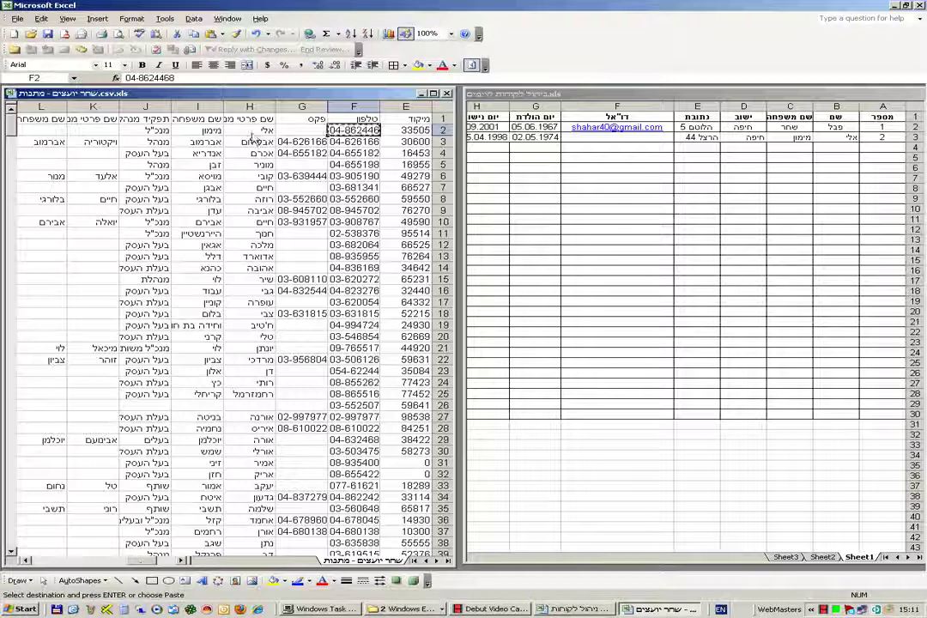
{"action": "left_click", "coordinate": [253, 142]}
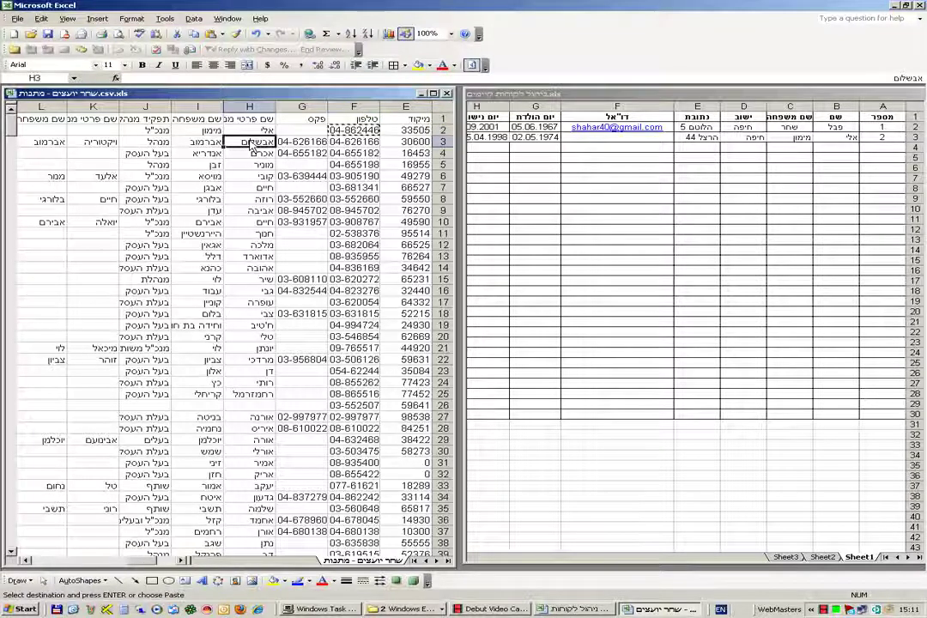
{"action": "left_click_drag", "start_coordinate": [253, 146], "coordinate": [253, 448]}
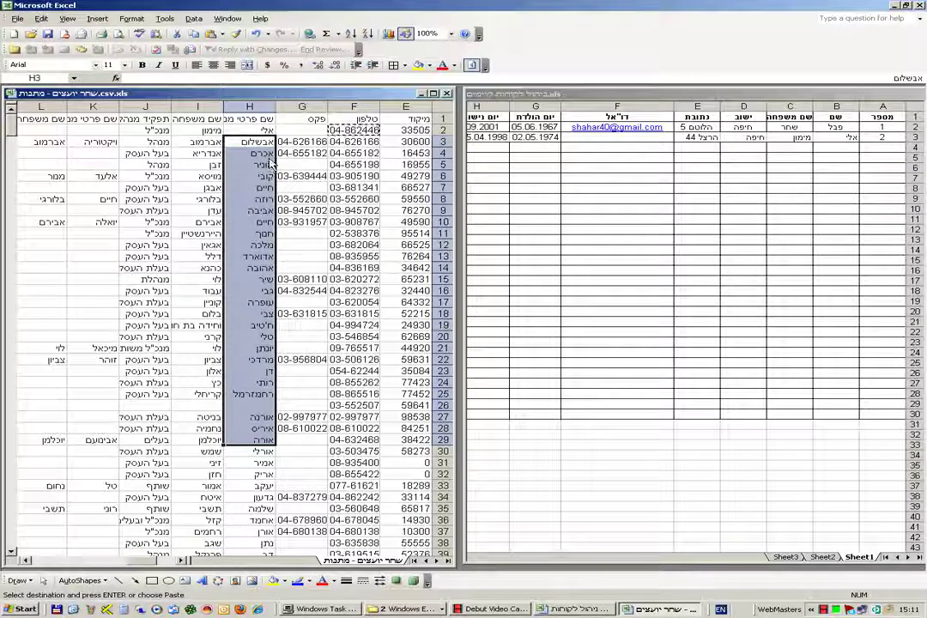
{"action": "right_click", "coordinate": [249, 200]}
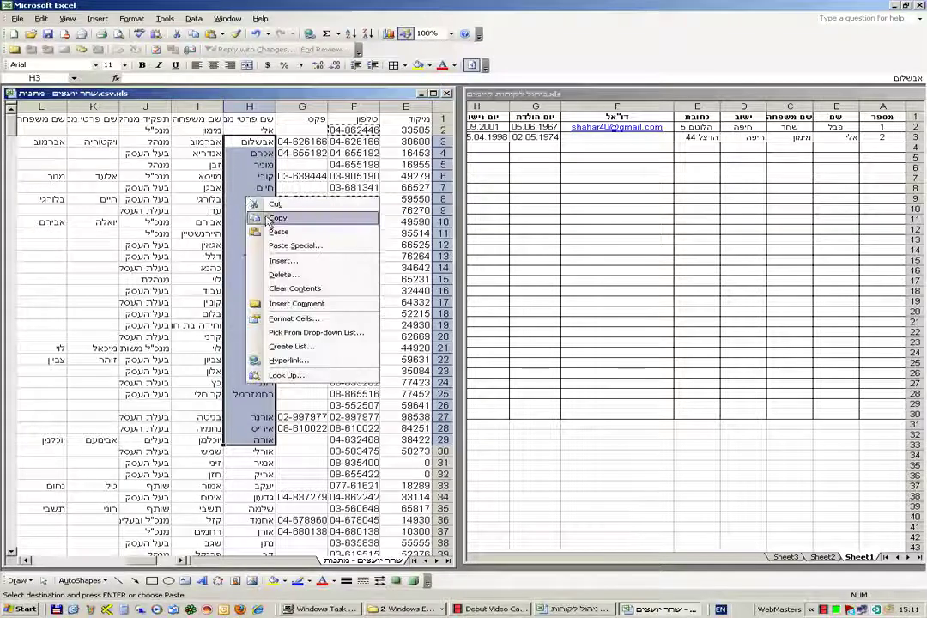
{"action": "left_click", "coordinate": [276, 218]}
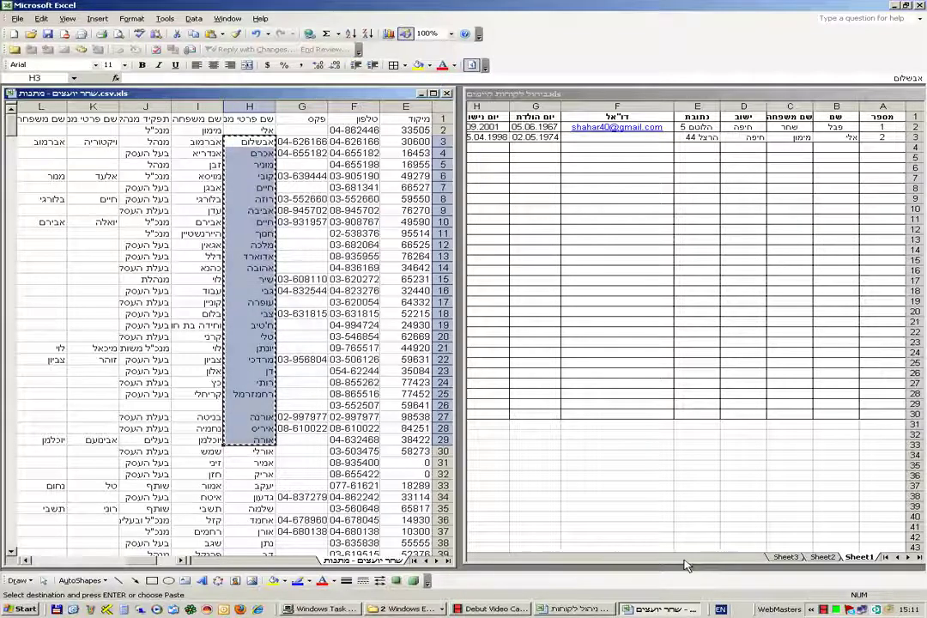
{"action": "left_click", "coordinate": [699, 538]}
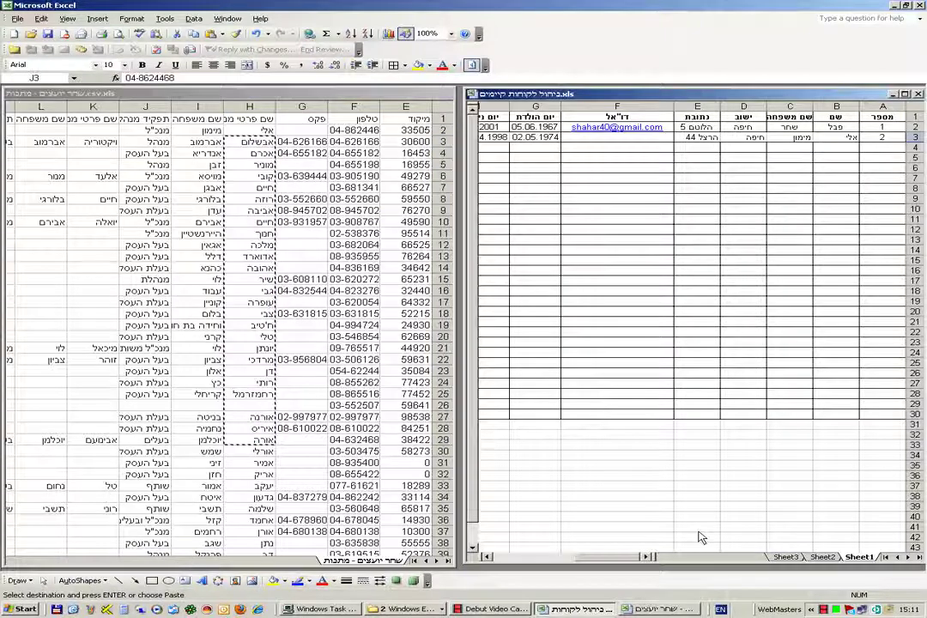
{"action": "right_click", "coordinate": [841, 148]}
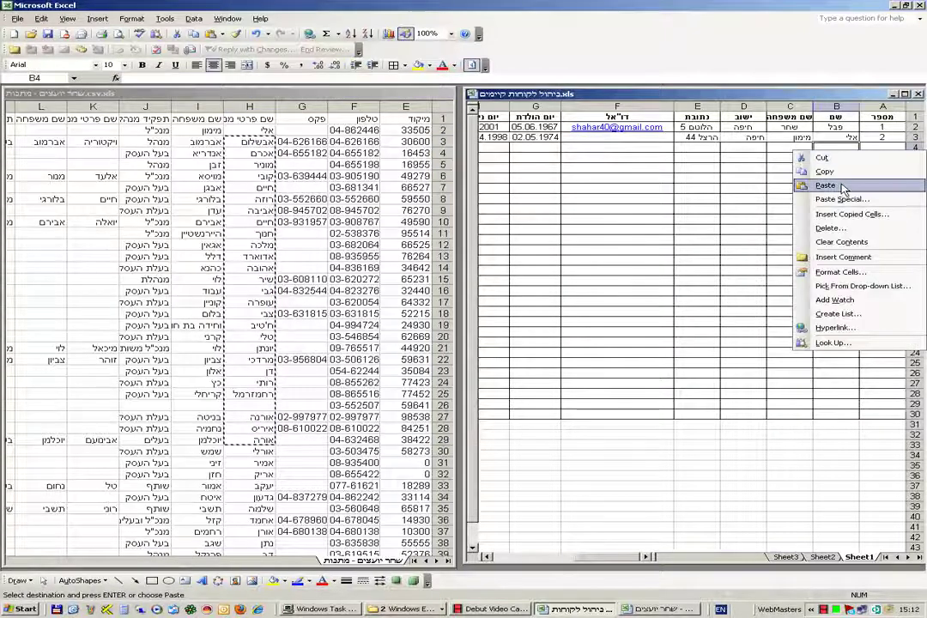
{"action": "left_click", "coordinate": [824, 185]}
{"action": "left_click_drag", "start_coordinate": [881, 127], "coordinate": [865, 433]}
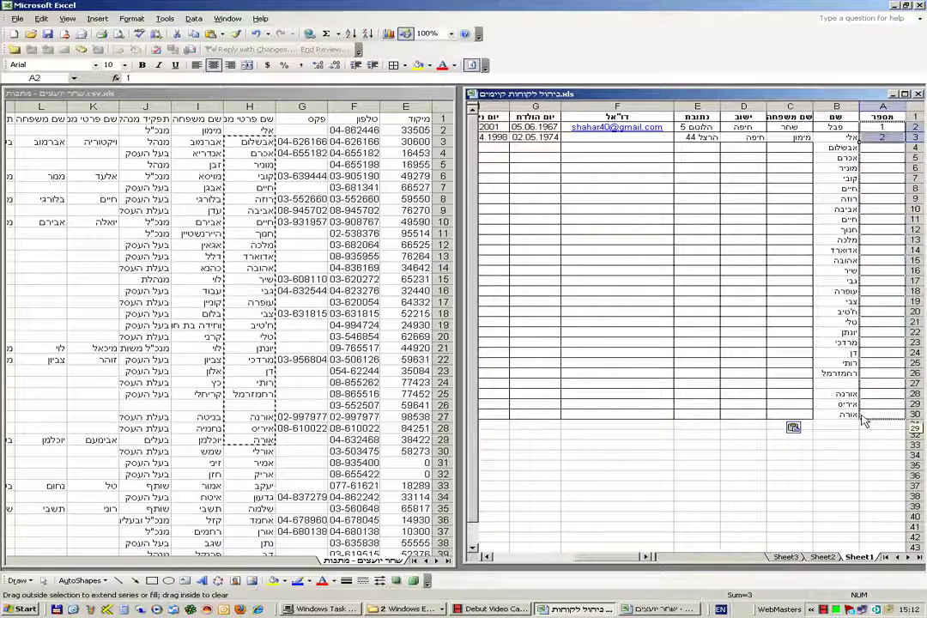
- Copy surnames I3:I27 from the client list into C4 of the client table
{"action": "left_click", "coordinate": [736, 256]}
{"action": "left_click", "coordinate": [192, 124]}
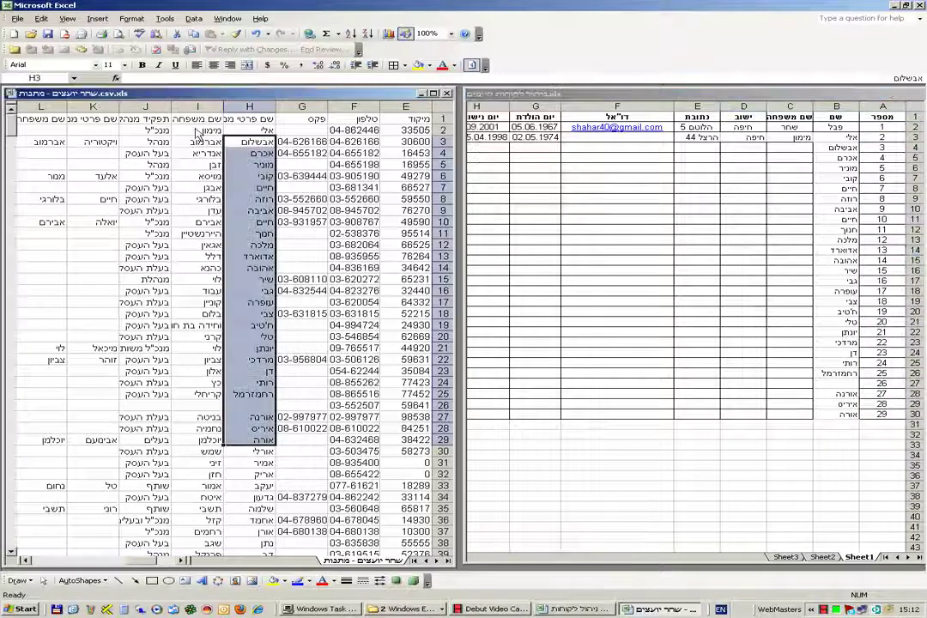
{"action": "left_click_drag", "start_coordinate": [197, 142], "coordinate": [196, 420]}
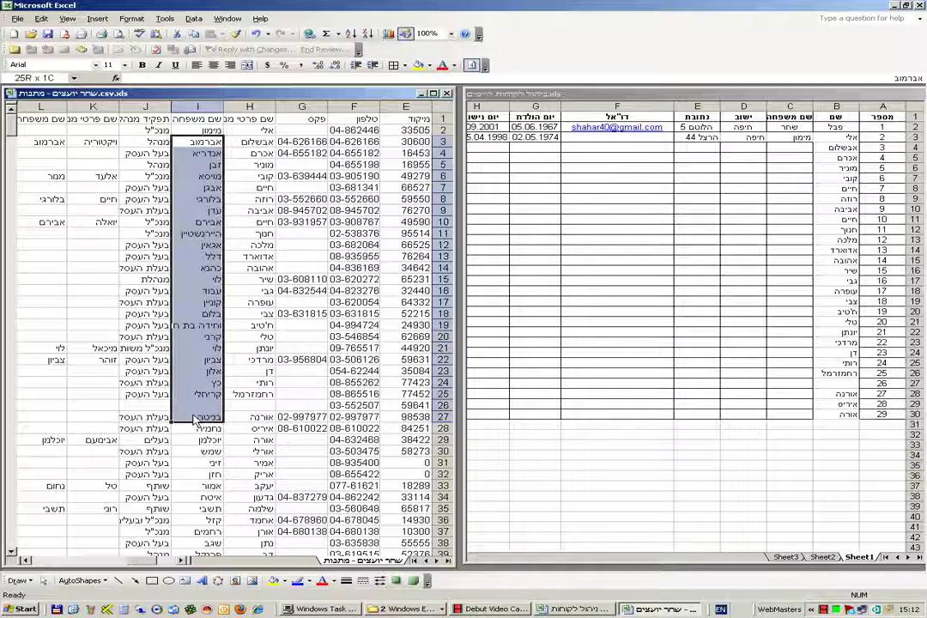
{"action": "right_click", "coordinate": [195, 369]}
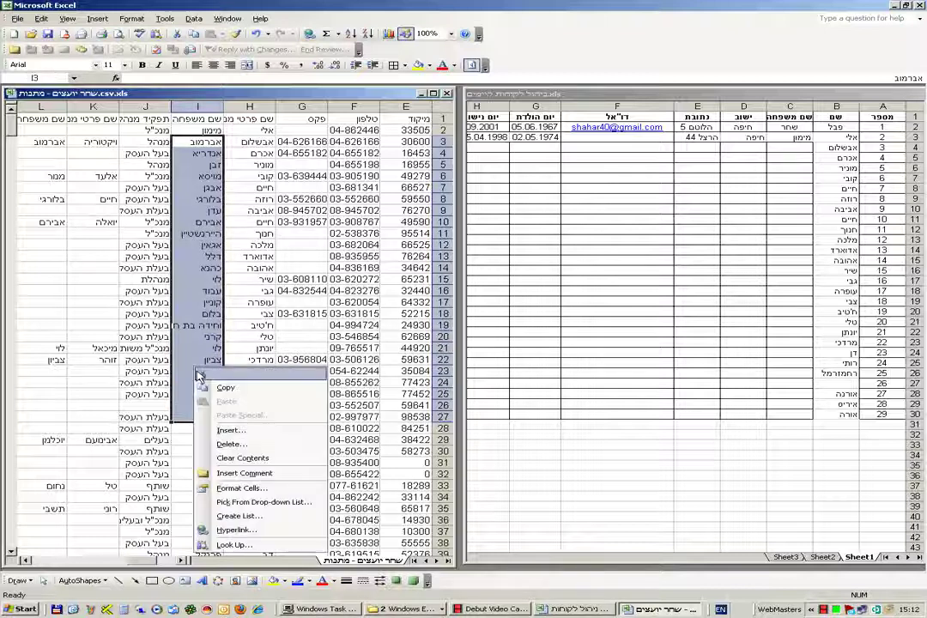
{"action": "left_click", "coordinate": [221, 388]}
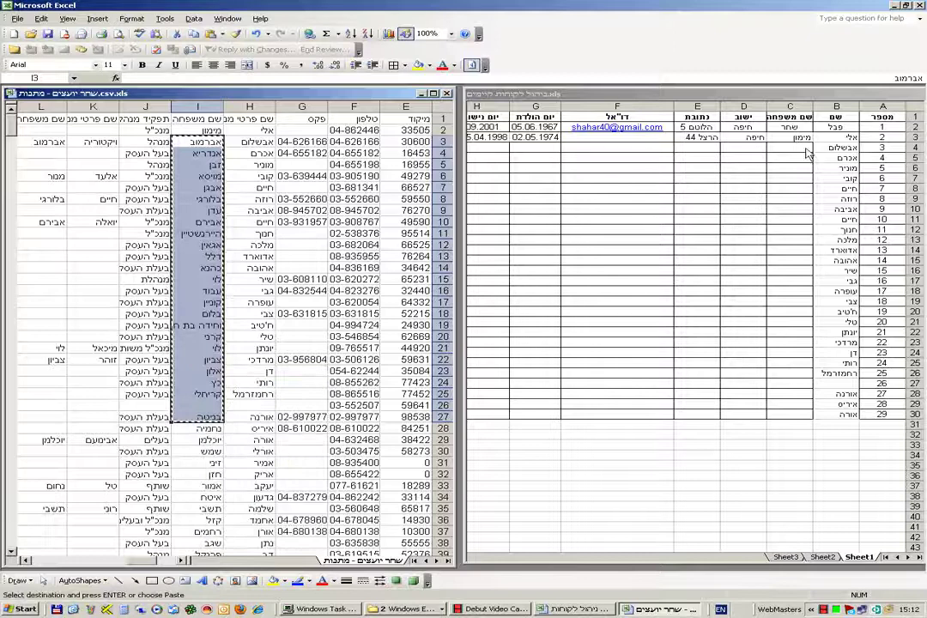
{"action": "left_click", "coordinate": [802, 152]}
{"action": "right_click", "coordinate": [802, 153]}
{"action": "left_click", "coordinate": [813, 189]}
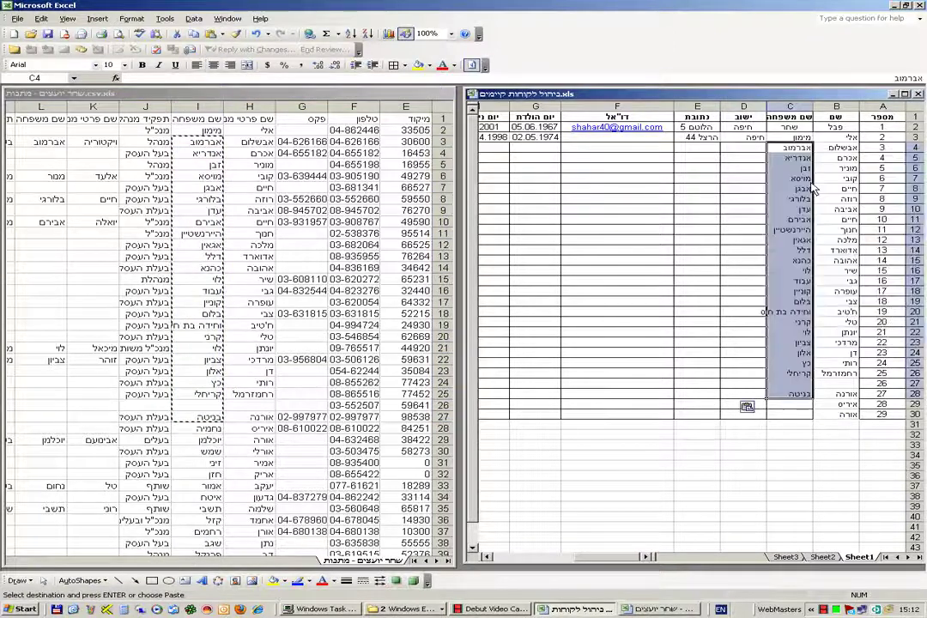
- Copy the last two surnames, I28:I29, into C29:C30
{"action": "left_click", "coordinate": [214, 444]}
{"action": "left_click_drag", "start_coordinate": [210, 428], "coordinate": [210, 447]}
{"action": "right_click", "coordinate": [210, 443]}
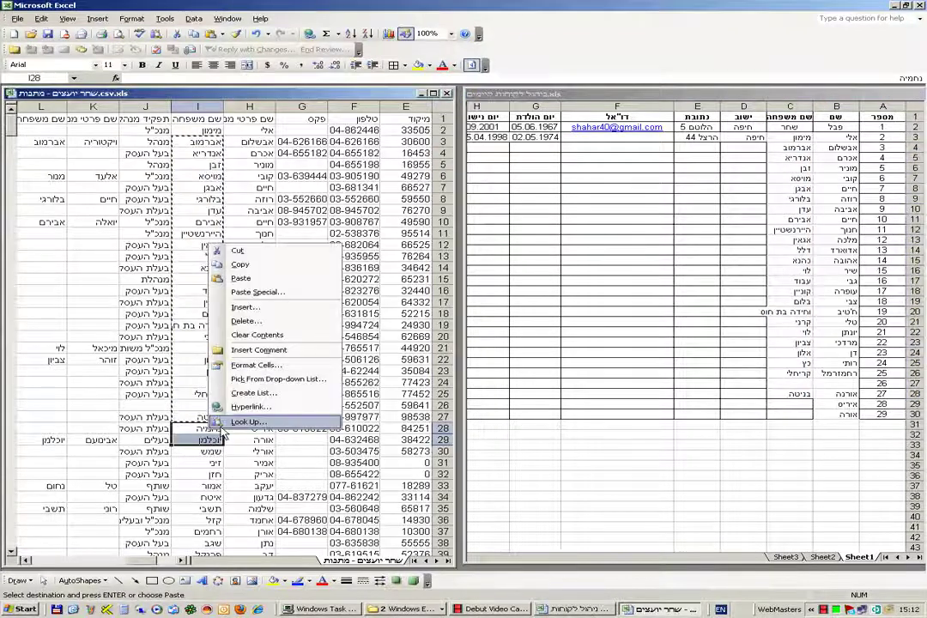
{"action": "left_click", "coordinate": [248, 266]}
{"action": "left_click", "coordinate": [794, 407]}
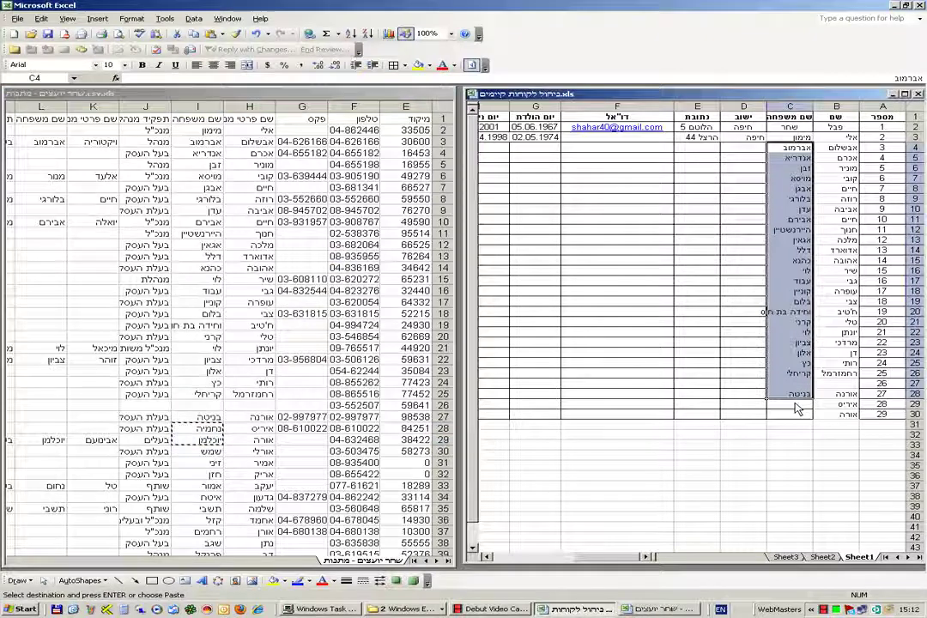
{"action": "right_click", "coordinate": [795, 409]}
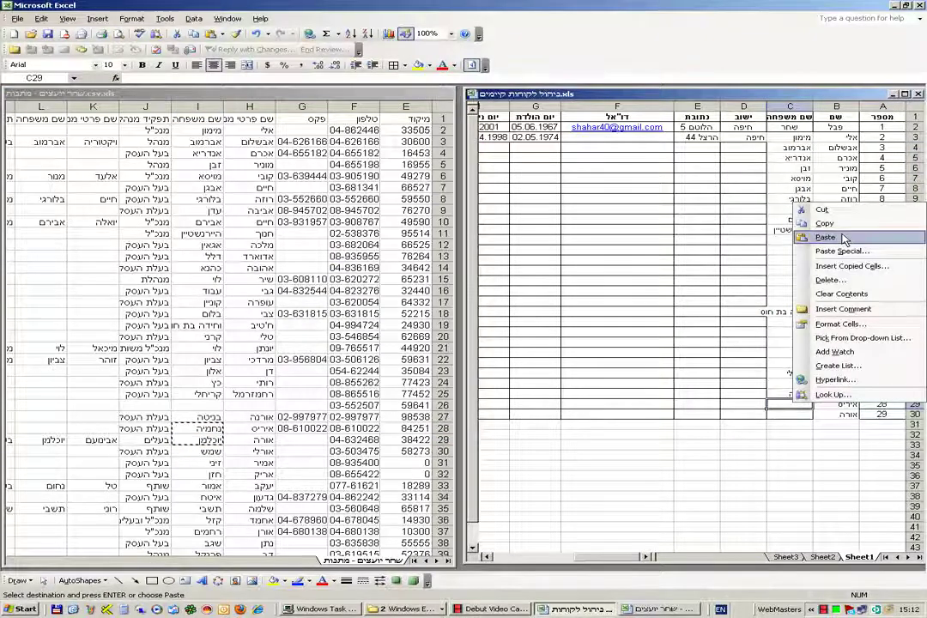
{"action": "left_click", "coordinate": [806, 237]}
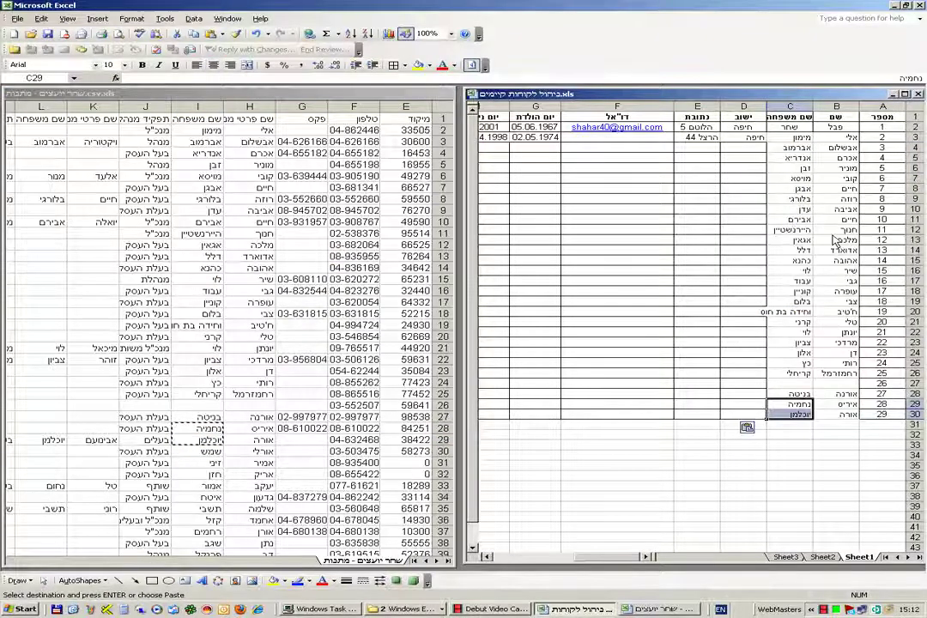
{"action": "left_click", "coordinate": [97, 562]}
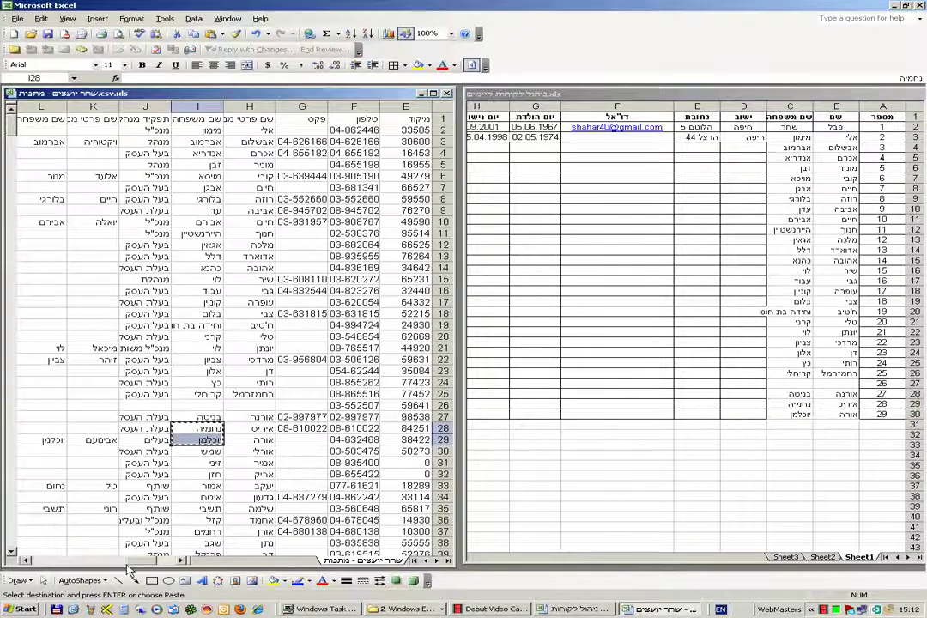
- Copy cities D3:D30 from the client list into the ישוב column starting at D4
{"action": "left_click", "coordinate": [34, 562]}
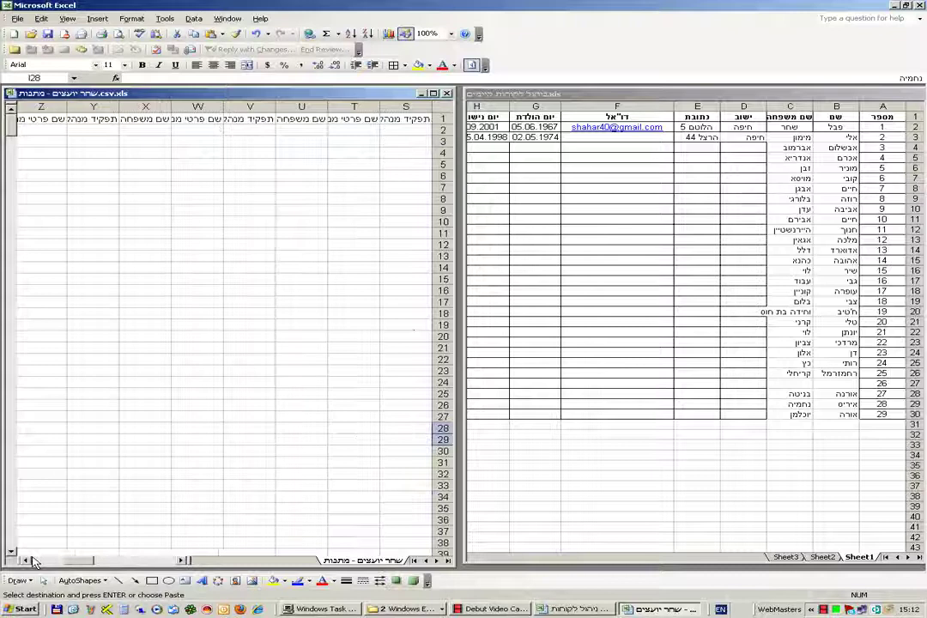
{"action": "left_click", "coordinate": [183, 562]}
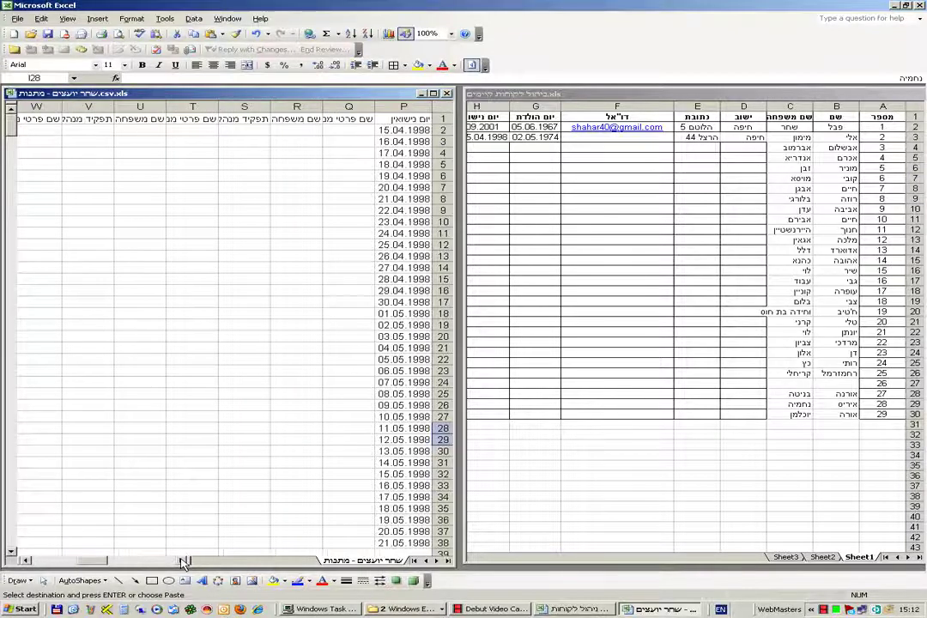
{"action": "left_click", "coordinate": [183, 562]}
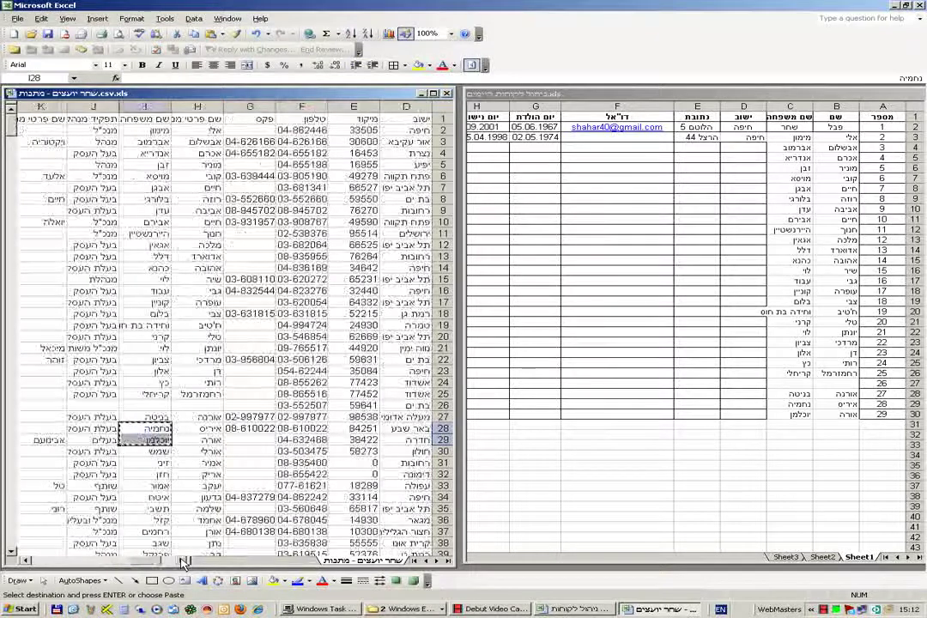
{"action": "left_click", "coordinate": [183, 562]}
{"action": "left_click", "coordinate": [370, 144]}
{"action": "left_click_drag", "start_coordinate": [370, 144], "coordinate": [351, 452]}
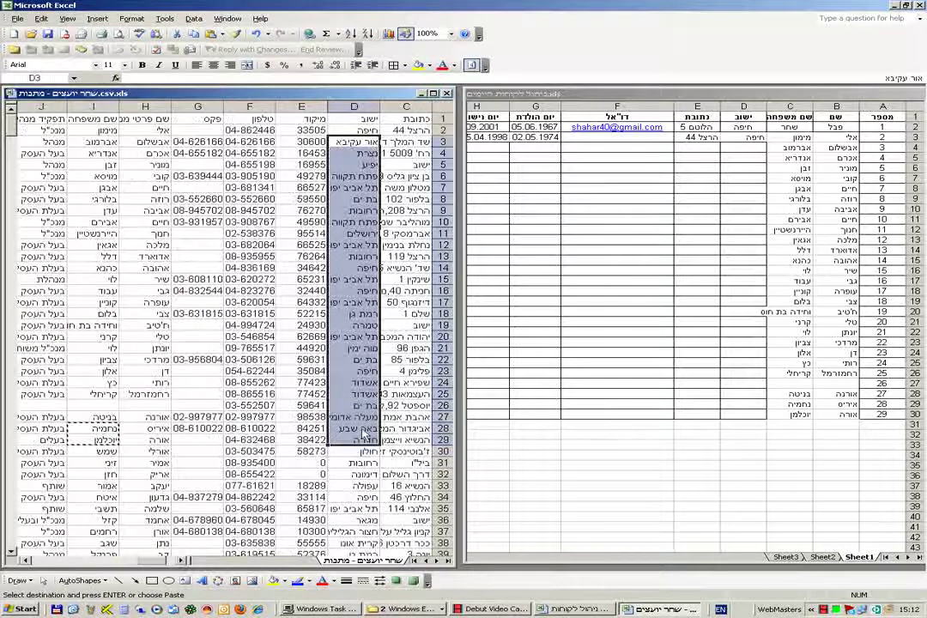
{"action": "right_click", "coordinate": [375, 270]}
{"action": "left_click", "coordinate": [417, 293]}
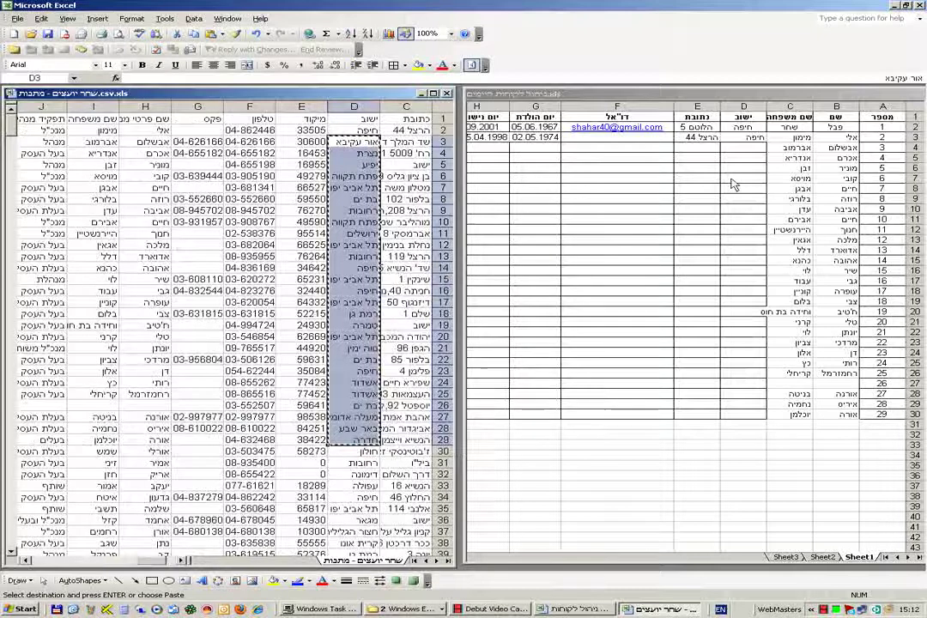
{"action": "left_click", "coordinate": [745, 157]}
{"action": "right_click", "coordinate": [749, 155]}
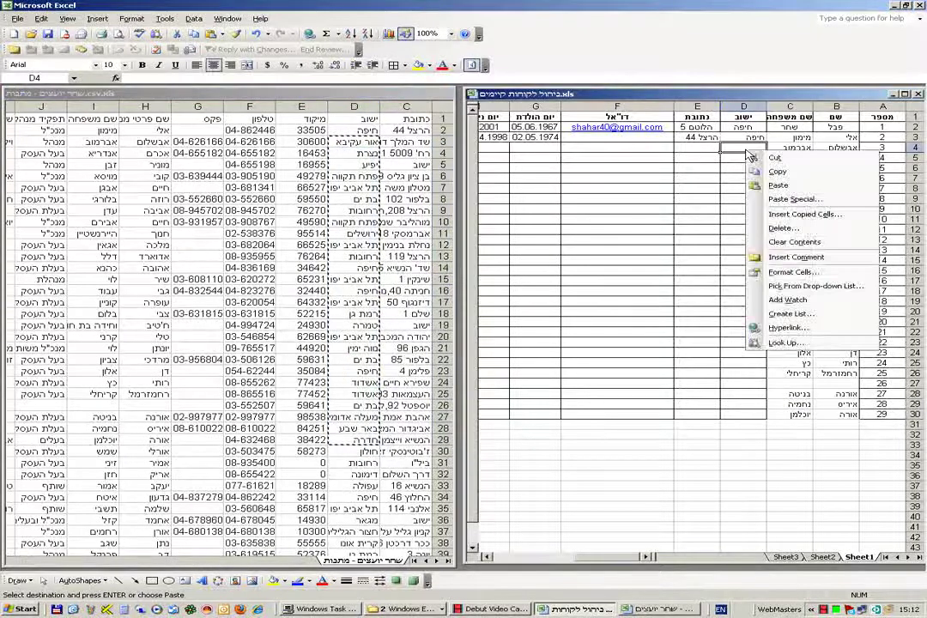
{"action": "left_click", "coordinate": [772, 187]}
{"action": "left_click", "coordinate": [664, 272]}
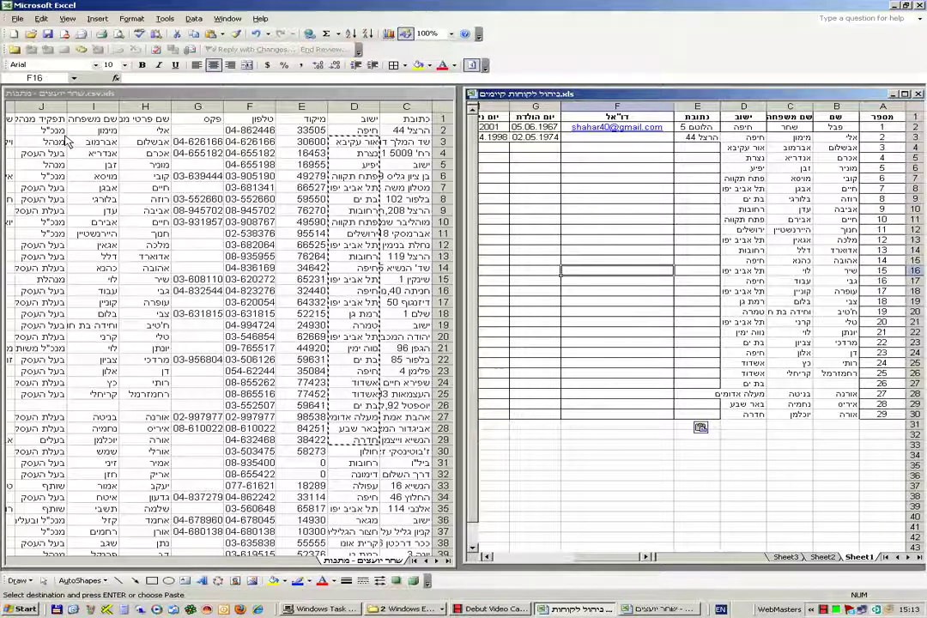
{"action": "left_click", "coordinate": [611, 189]}
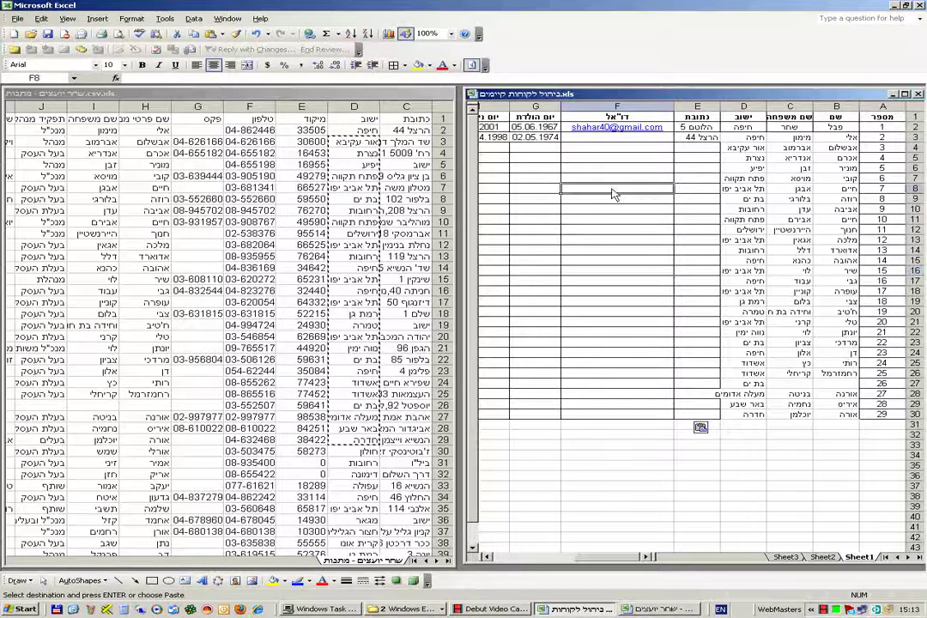
- Maximize the client table, apply All Borders and centering to A1:K30, and widen column D
{"action": "left_click", "coordinate": [906, 94]}
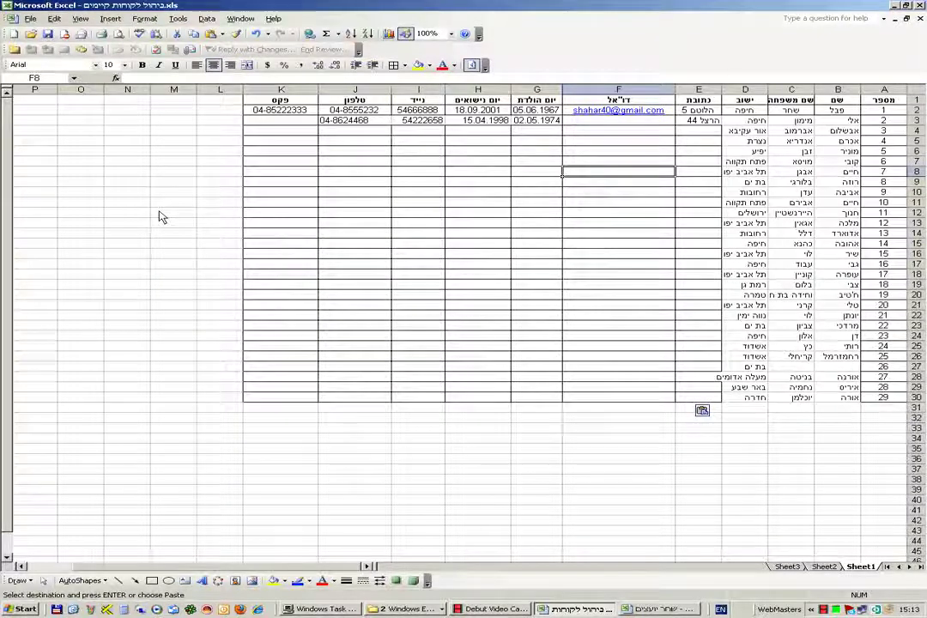
{"action": "left_click", "coordinate": [274, 132]}
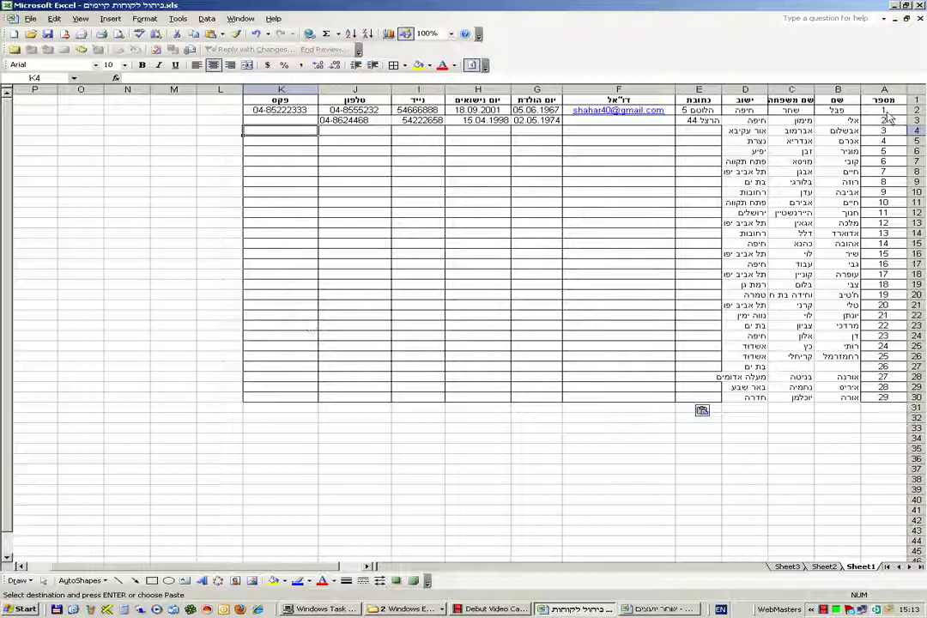
{"action": "left_click_drag", "start_coordinate": [889, 103], "coordinate": [283, 404]}
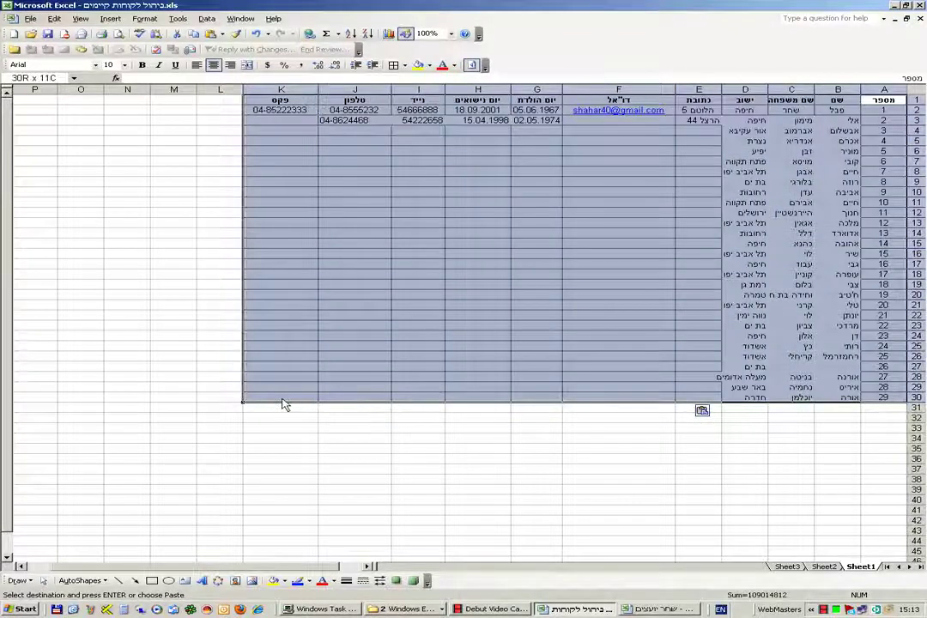
{"action": "left_click", "coordinate": [394, 68]}
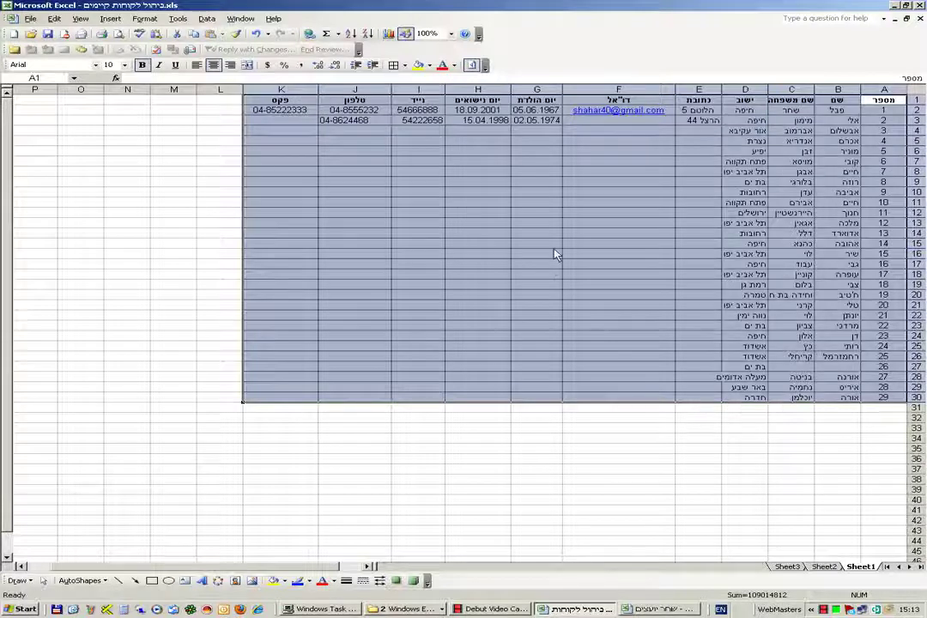
{"action": "left_click", "coordinate": [214, 67]}
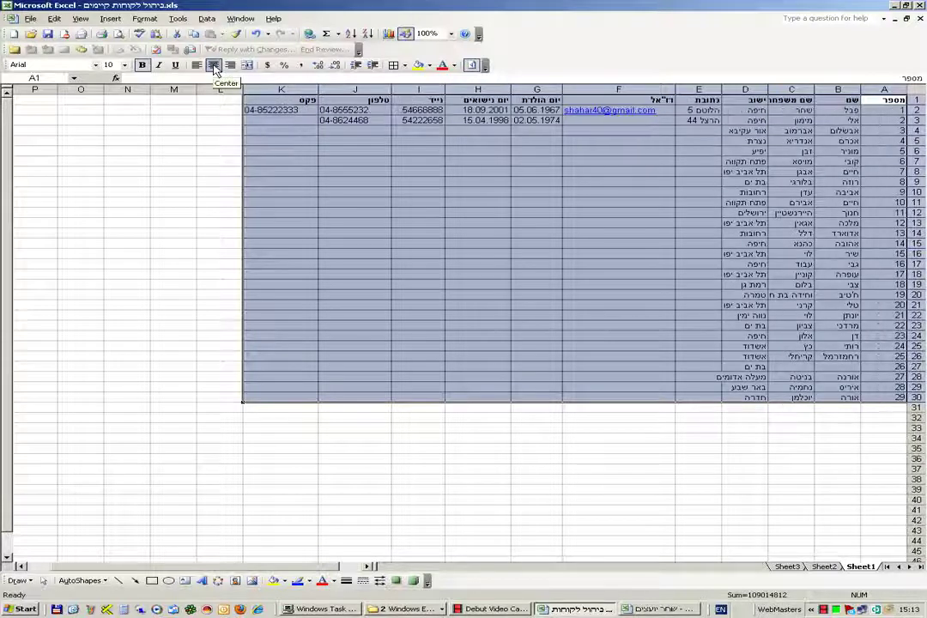
{"action": "left_click", "coordinate": [498, 254]}
{"action": "left_click_drag", "start_coordinate": [721, 91], "coordinate": [708, 91]}
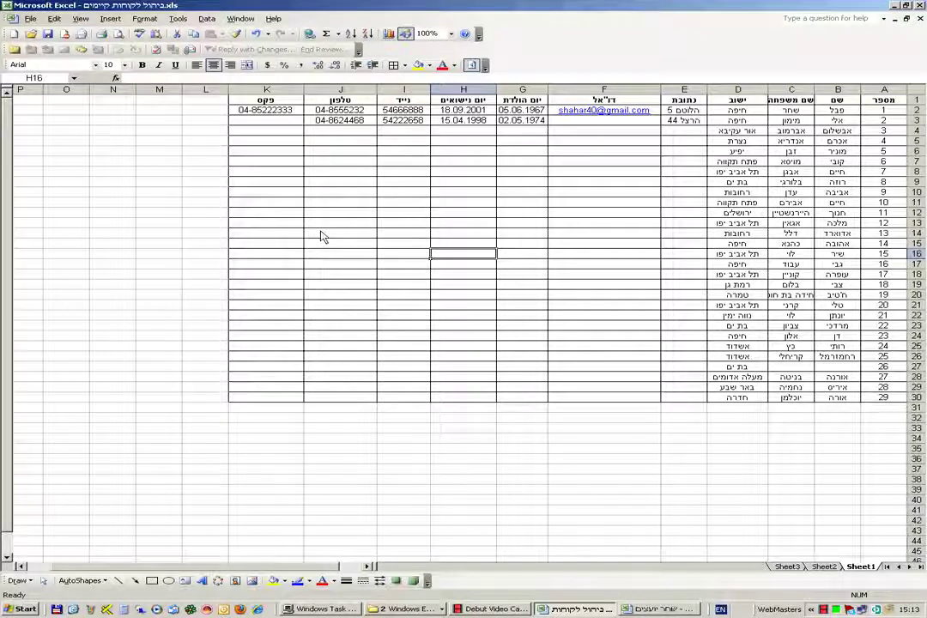
- Dismiss the spelling check and save the client table workbook with File > Save
{"action": "key", "text": "F7"}
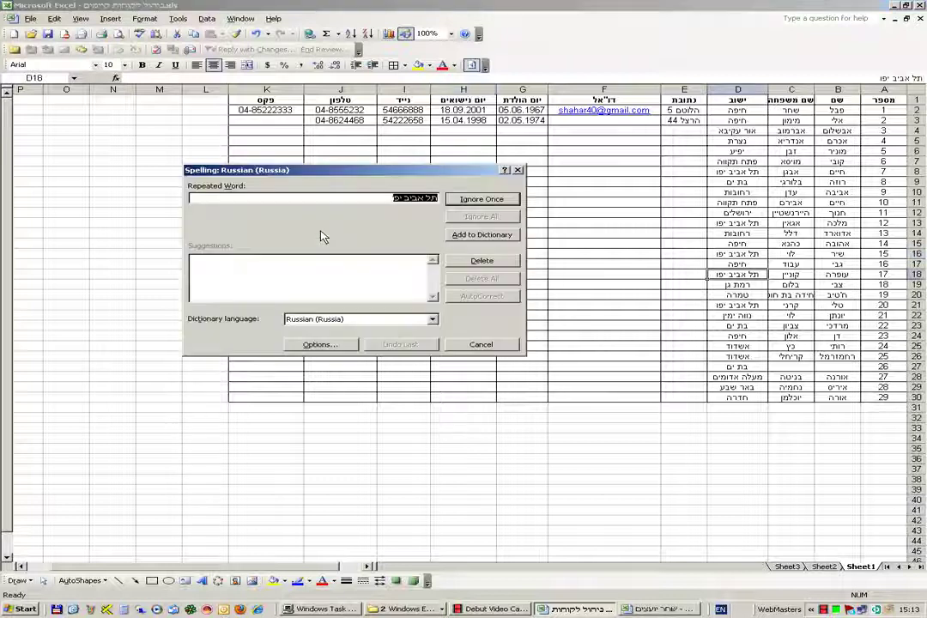
{"action": "left_click", "coordinate": [477, 346]}
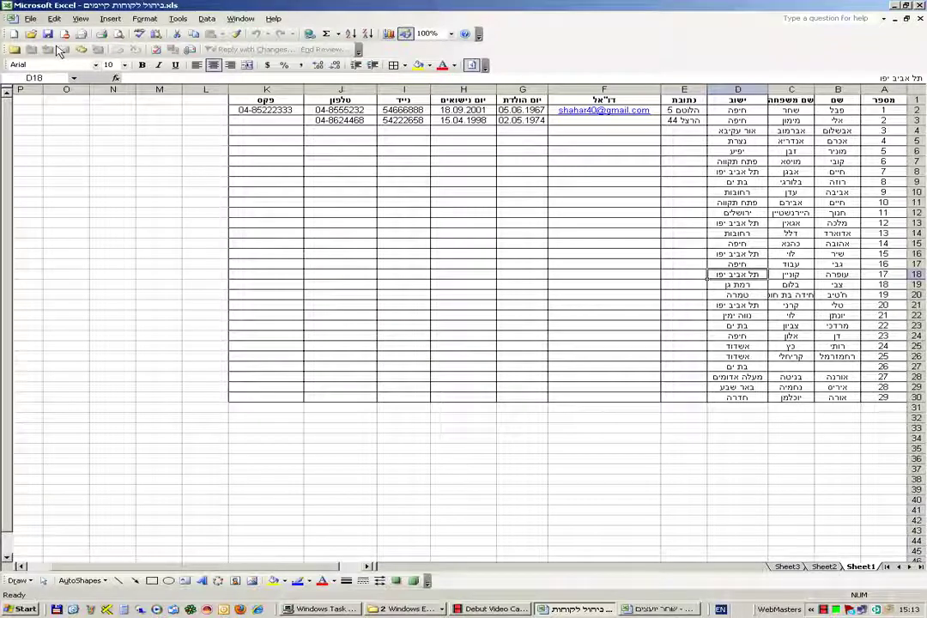
{"action": "left_click", "coordinate": [30, 18]}
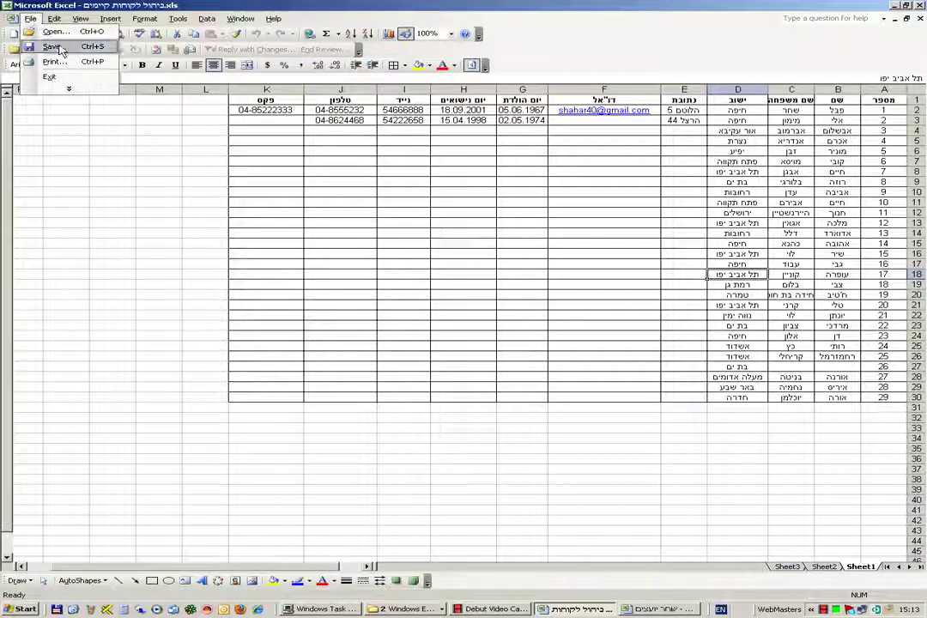
{"action": "left_click", "coordinate": [55, 46]}
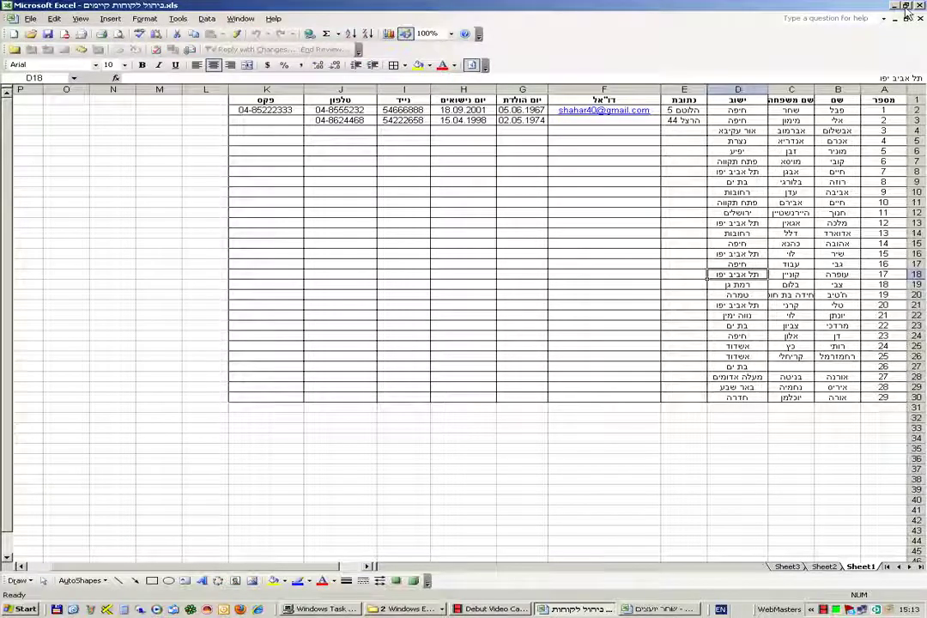